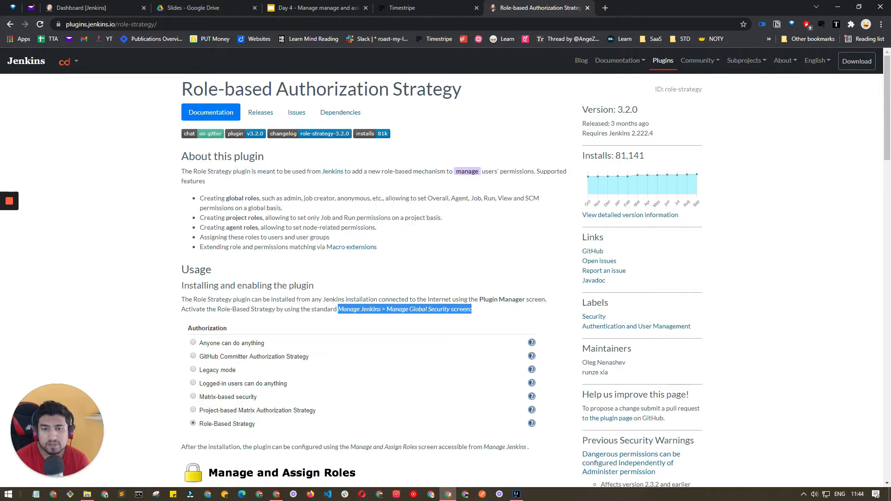
Review the example role tables in the docs and slides, then return to the Jenkins dashboard.
scroll(275, 167, "down", 8)
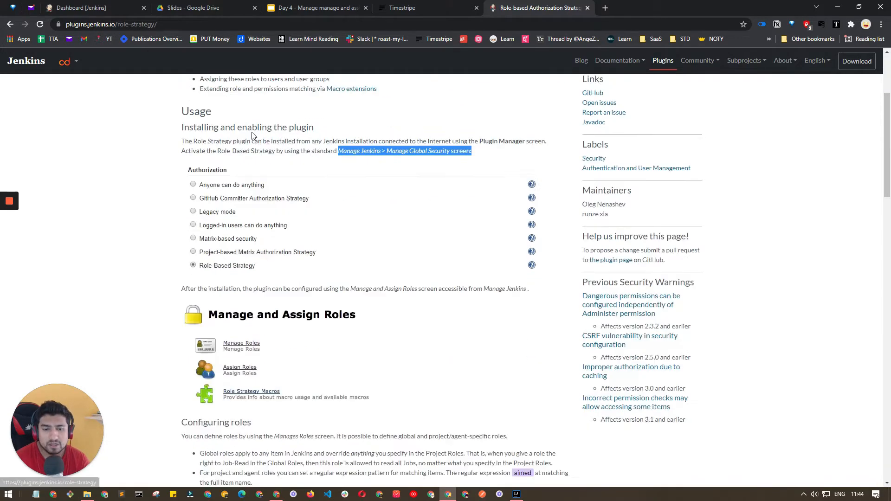
scroll(274, 167, "up", 3)
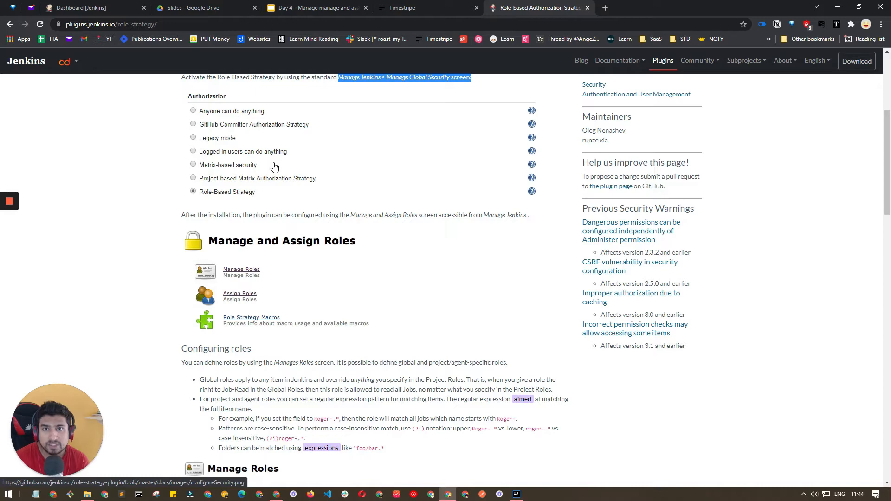
scroll(273, 165, "down", 2)
scroll(274, 162, "up", 2)
scroll(505, 232, "up", 3)
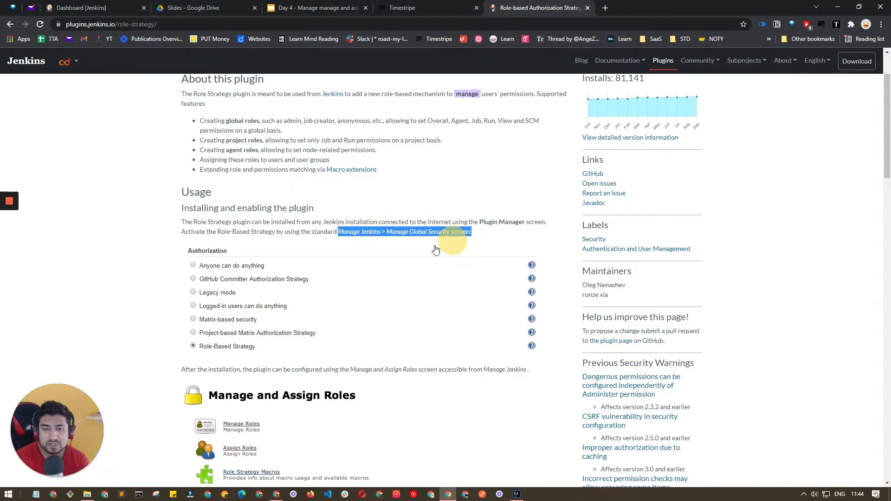
scroll(413, 250, "down", 2)
scroll(413, 249, "down", 7)
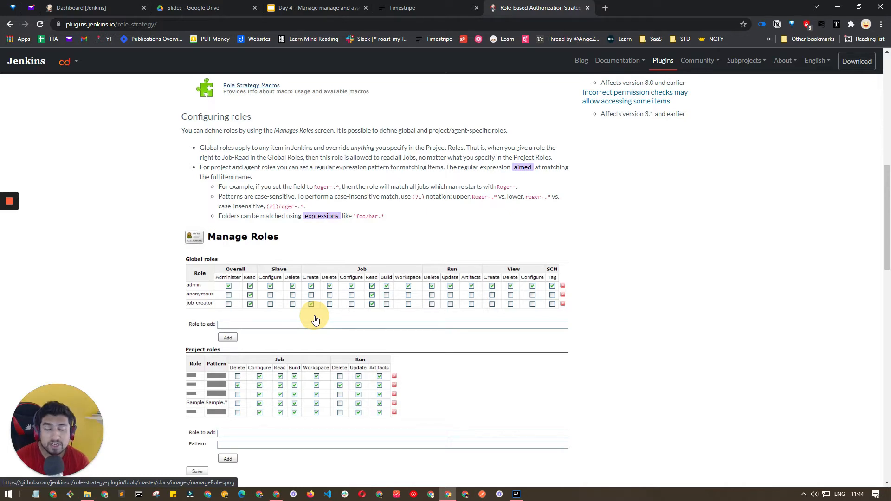
left_click(305, 11)
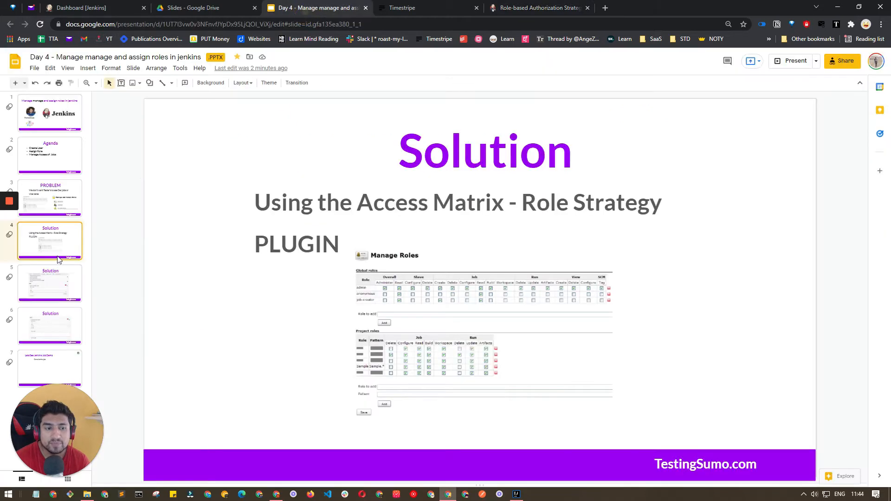
left_click(65, 8)
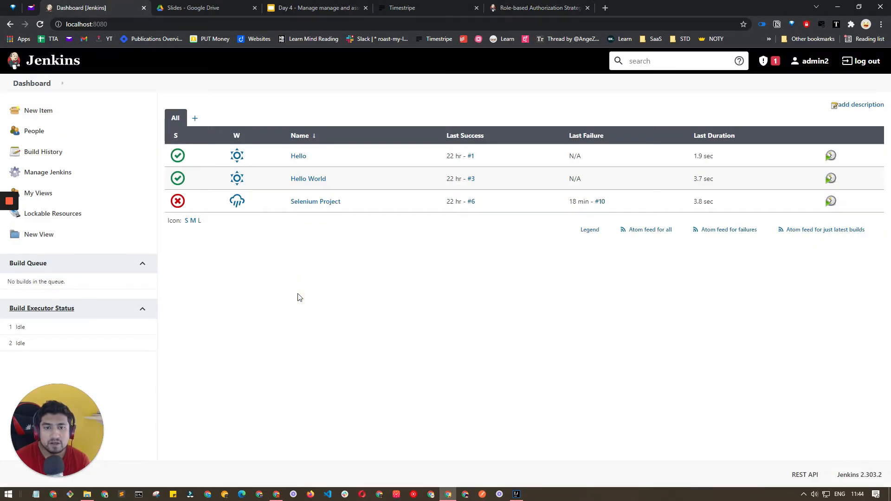
Build Selenium Project and read build #11's console output to find the compile error.
left_click(320, 202)
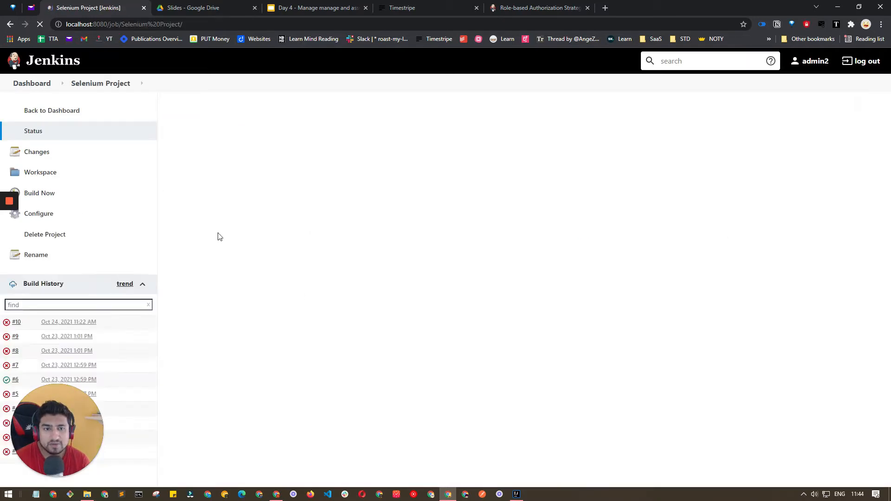
left_click(46, 195)
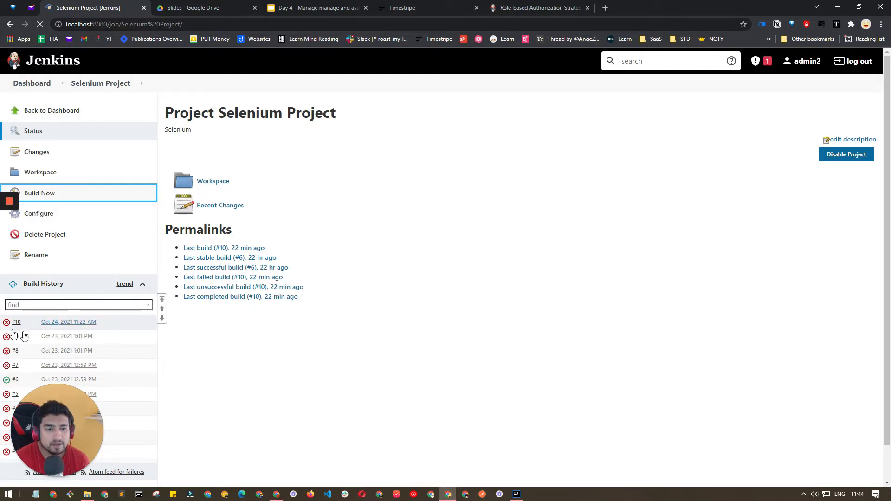
left_click(40, 25)
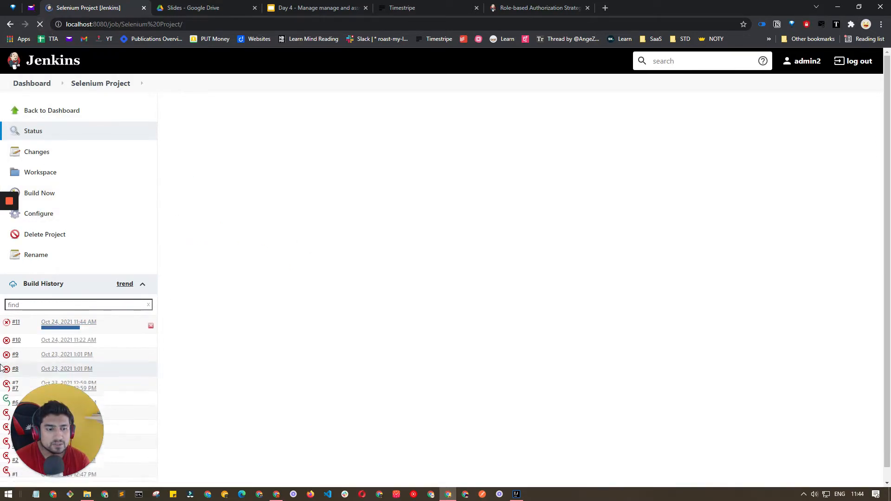
left_click(59, 328)
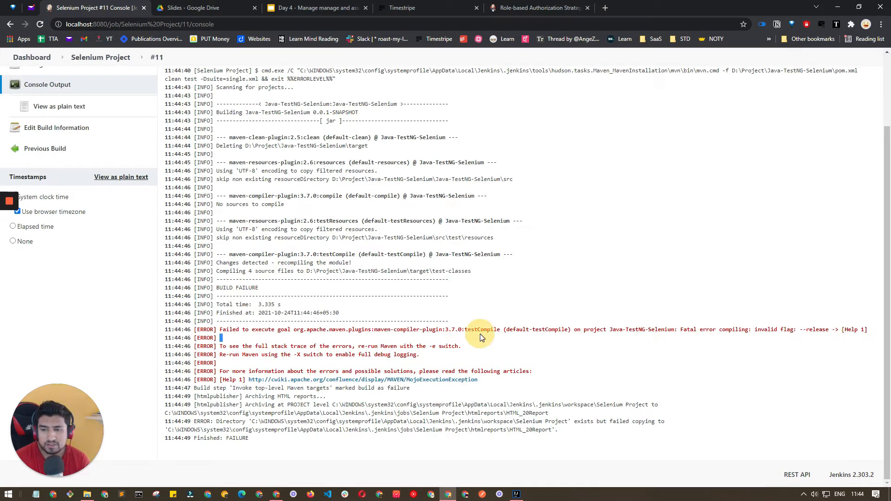
triple_click(479, 334)
scroll(389, 318, "up", 3)
left_click(34, 83)
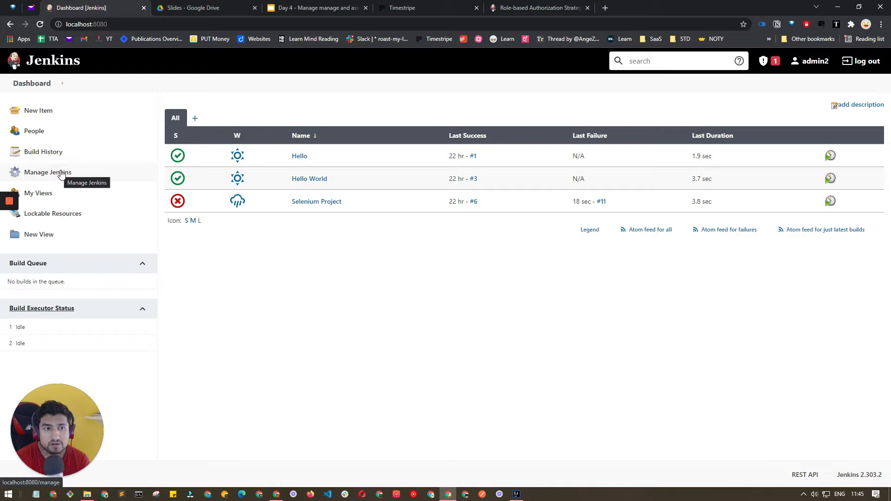
Copy the plugin's full name from its docs and show Plugin Manager's Available plugins list.
left_click(65, 175)
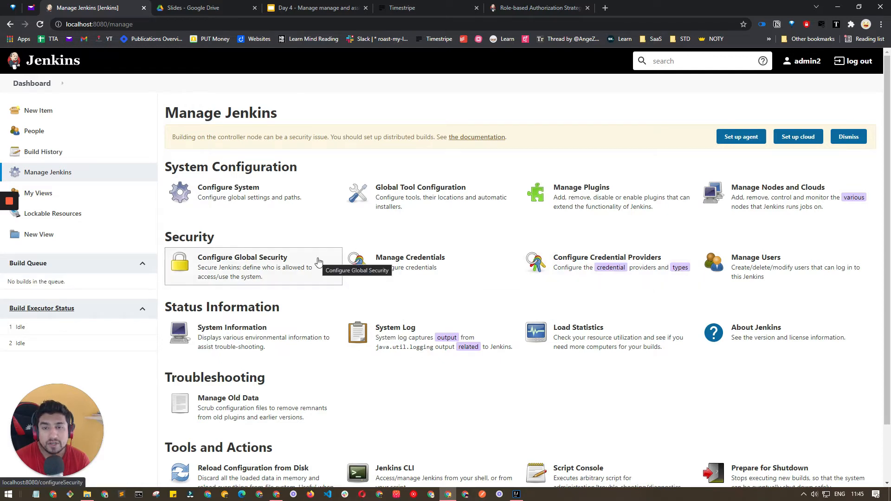
left_click(557, 200)
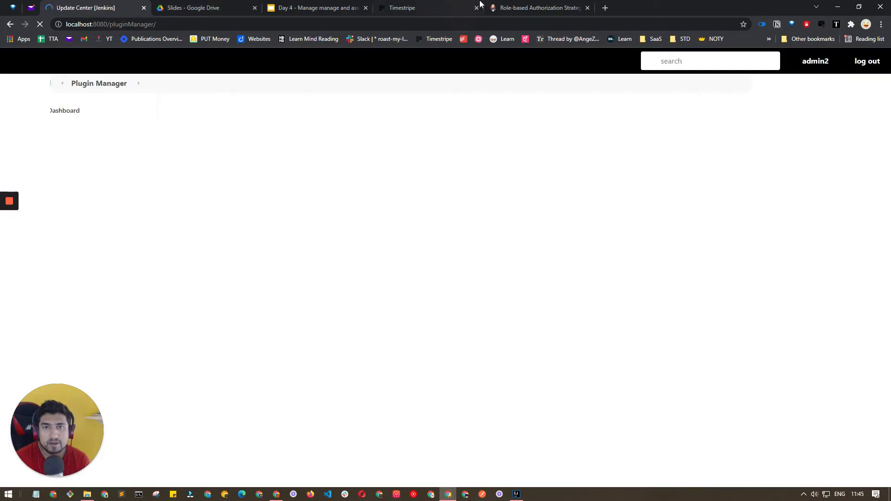
left_click(538, 8)
scroll(301, 93, "up", 6)
scroll(301, 116, "up", 4)
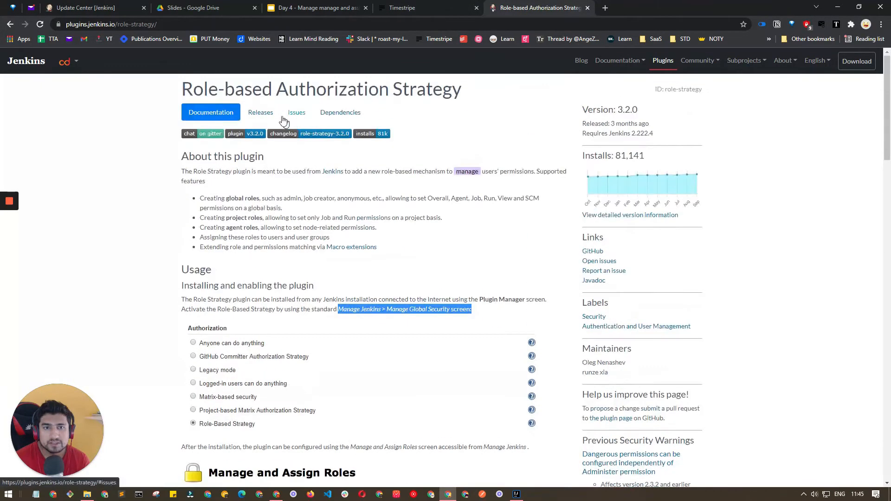
triple_click(287, 90)
key("ctrl+c")
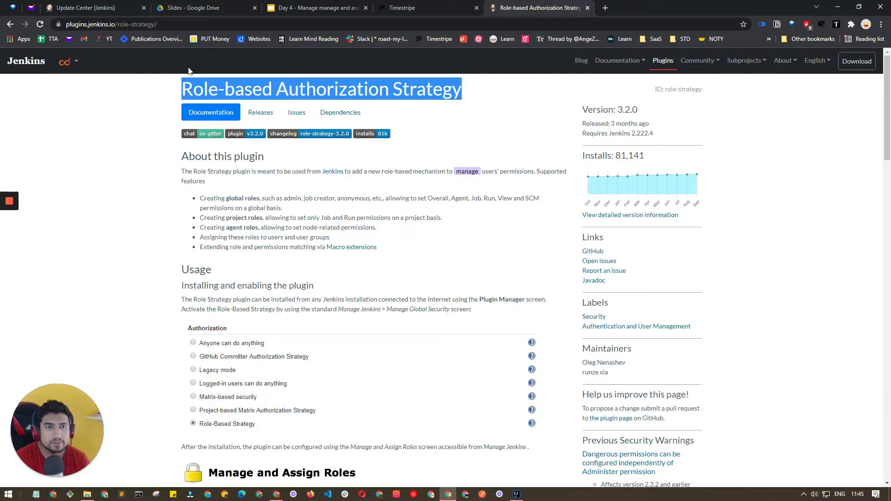
left_click(81, 8)
left_click(225, 137)
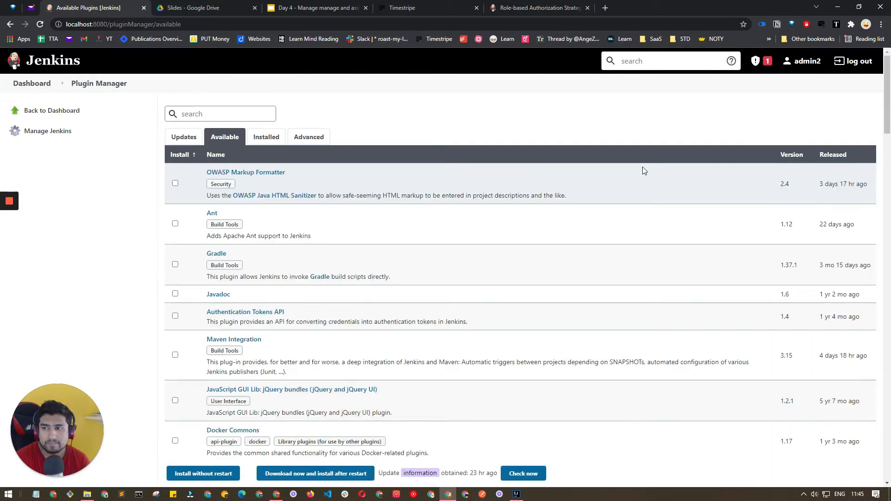
Find Role-based Authorization Strategy among Available plugins and install it without restart.
key("ctrl+f")
key("ctrl+v")
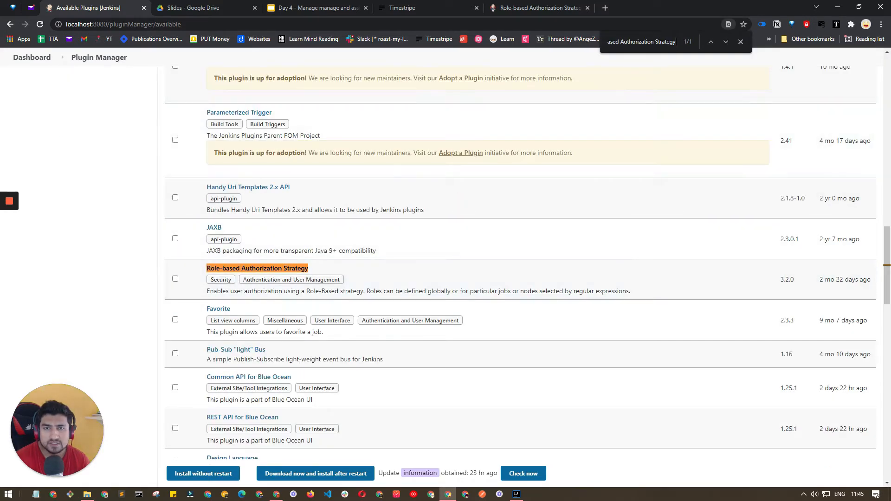
left_click(174, 280)
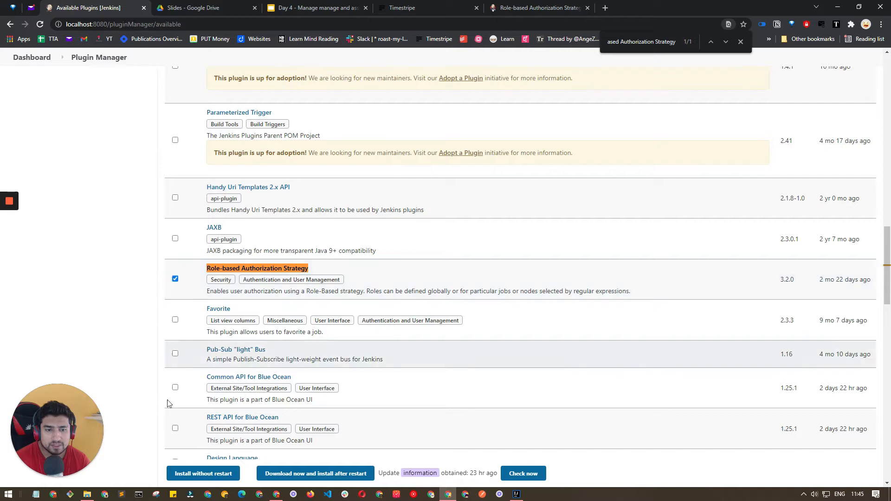
left_click(189, 473)
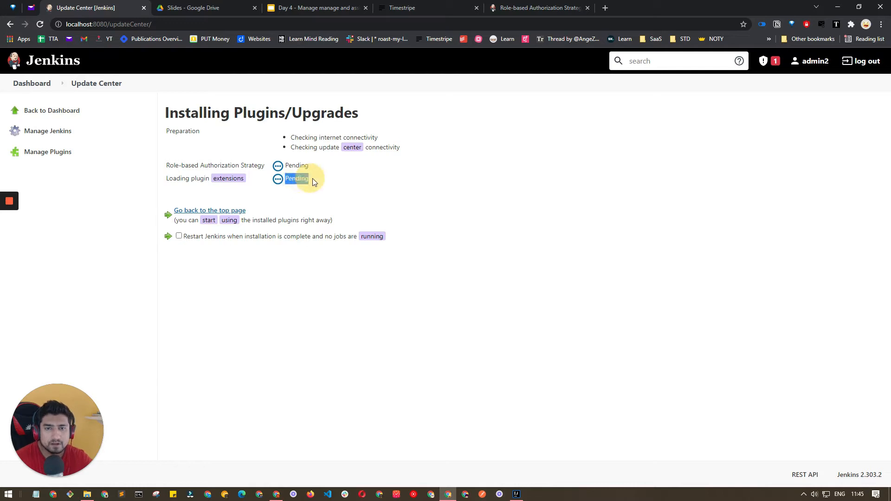
left_click_drag(286, 166, 311, 167)
left_click(311, 199)
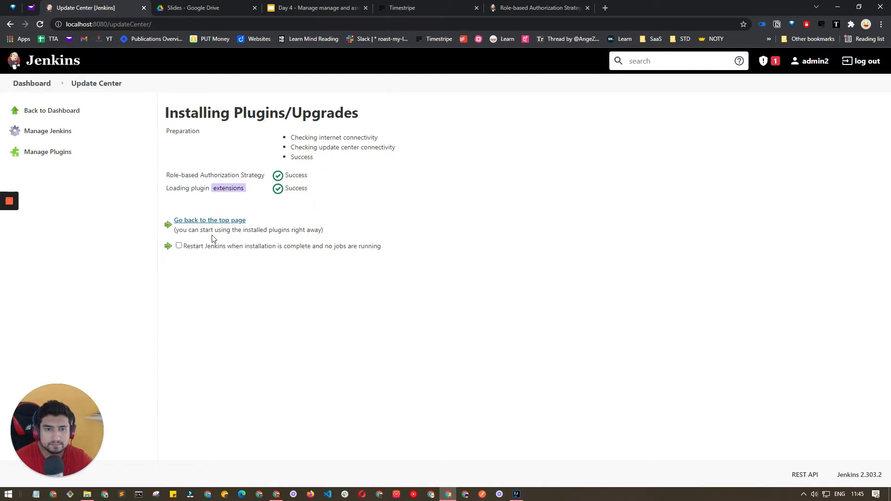
left_click(221, 221)
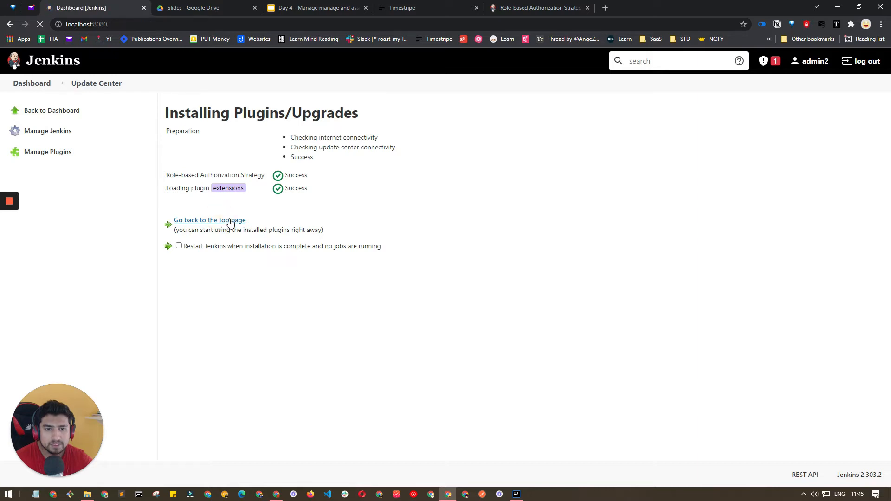
left_click(518, 9)
Check the docs' Manage Global Security path, then open Configure Global Security from Manage Jenkins.
scroll(351, 248, "down", 2)
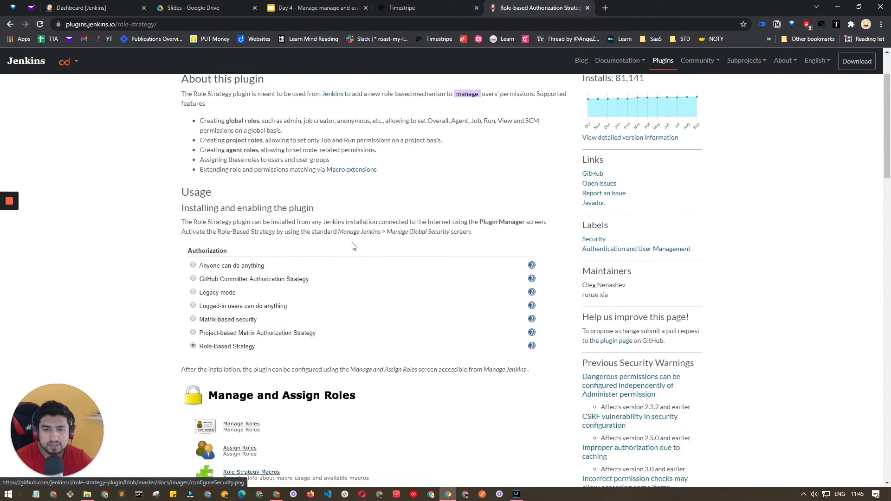
left_click_drag(339, 231, 478, 232)
left_click(74, 8)
left_click(68, 173)
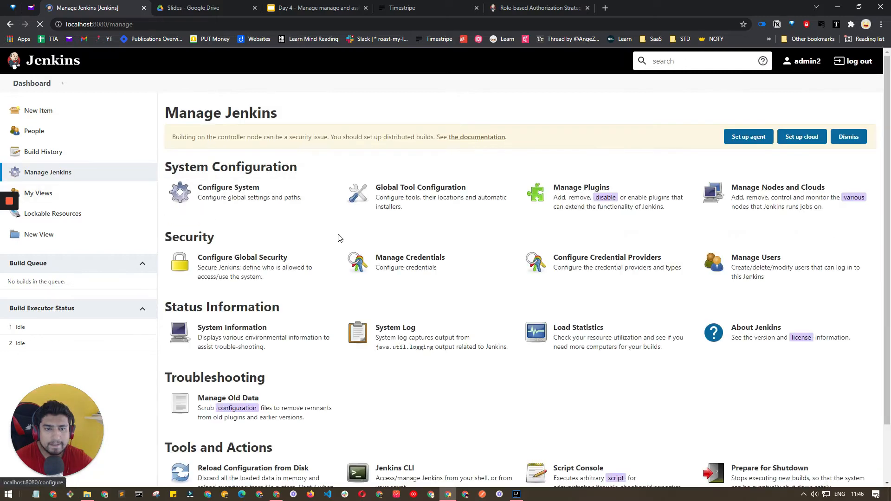
scroll(348, 267, "down", 2)
scroll(350, 267, "up", 2)
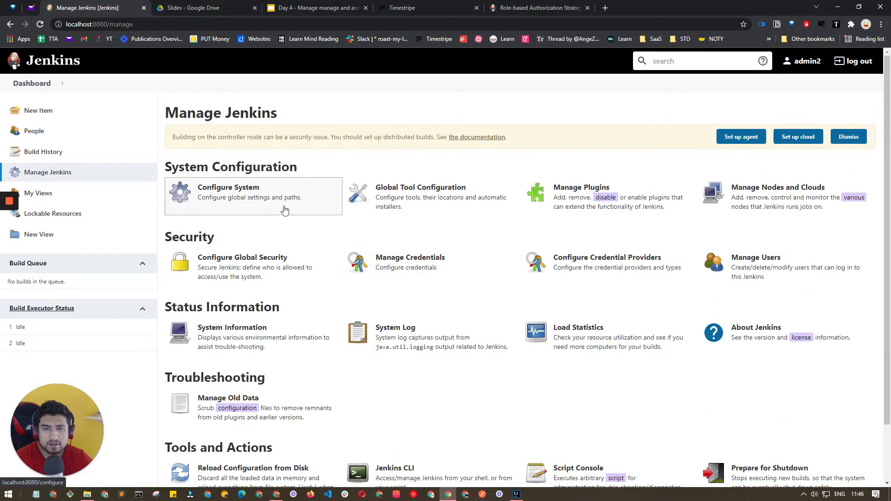
left_click(500, 4)
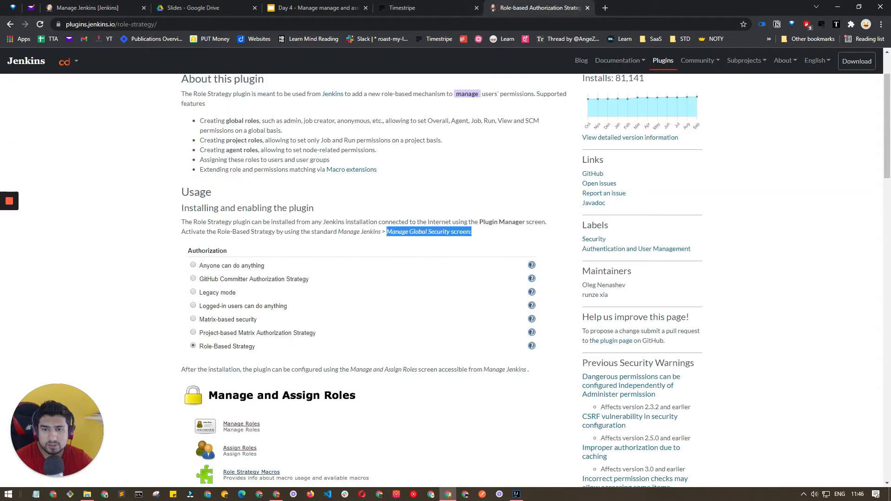
left_click(92, 7)
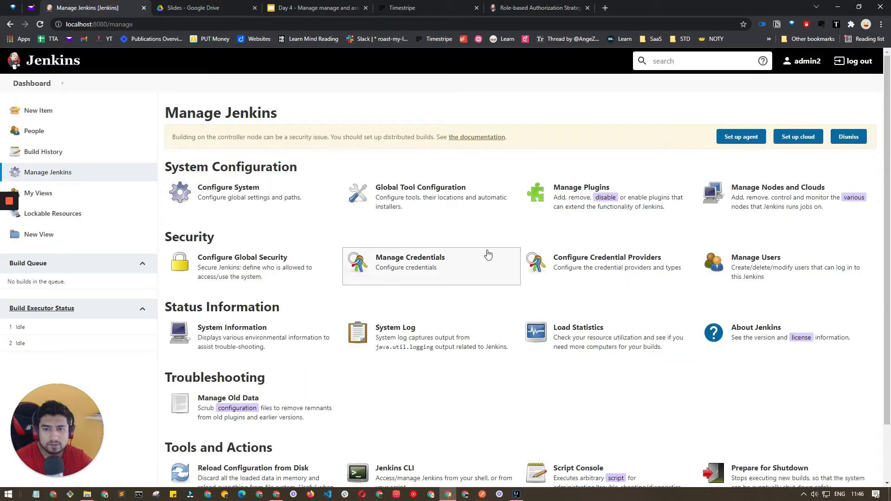
left_click(251, 271)
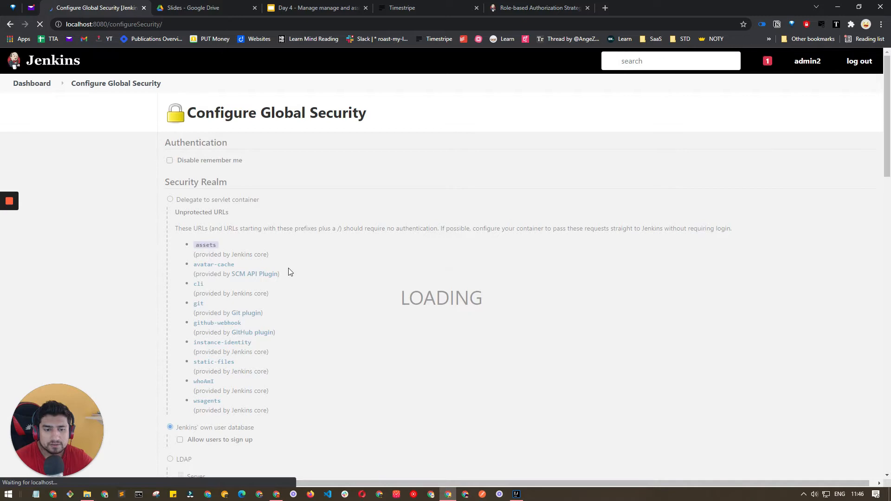
Select Role-Based Strategy under Authorization and save the security settings.
scroll(289, 271, "down", 10)
scroll(289, 272, "up", 6)
scroll(288, 270, "down", 2)
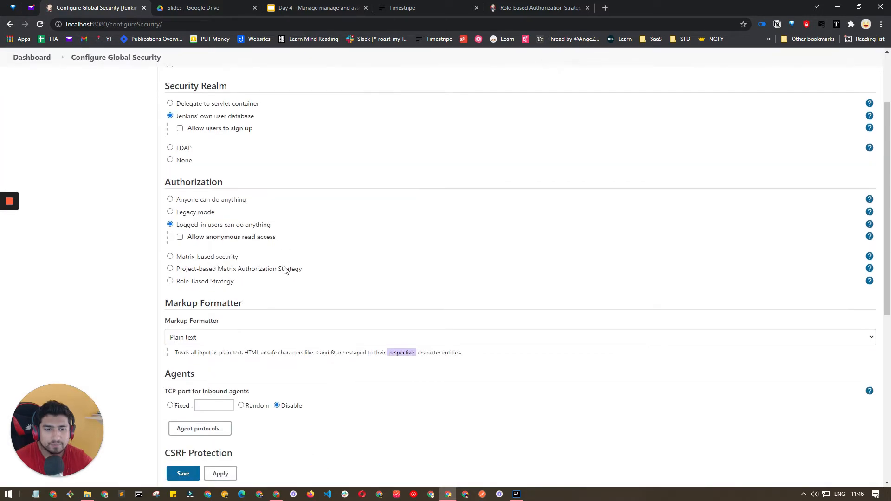
left_click_drag(164, 182, 223, 183)
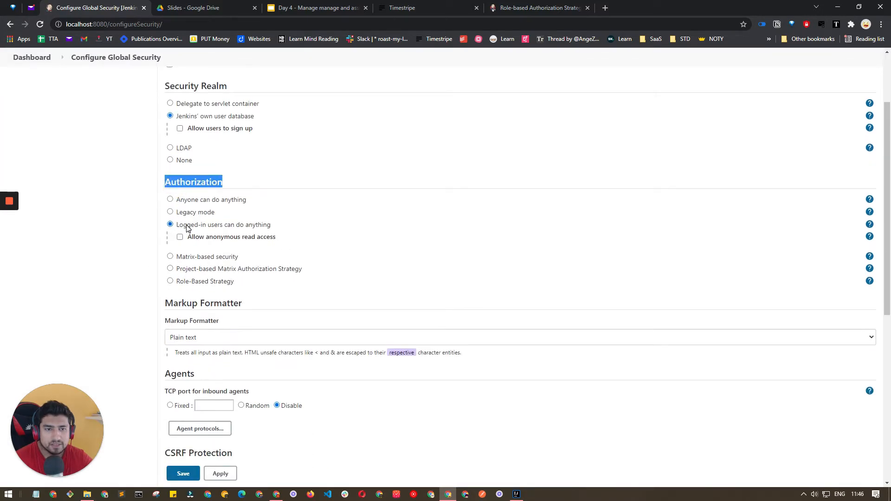
left_click(170, 282)
left_click_drag(179, 266, 245, 259)
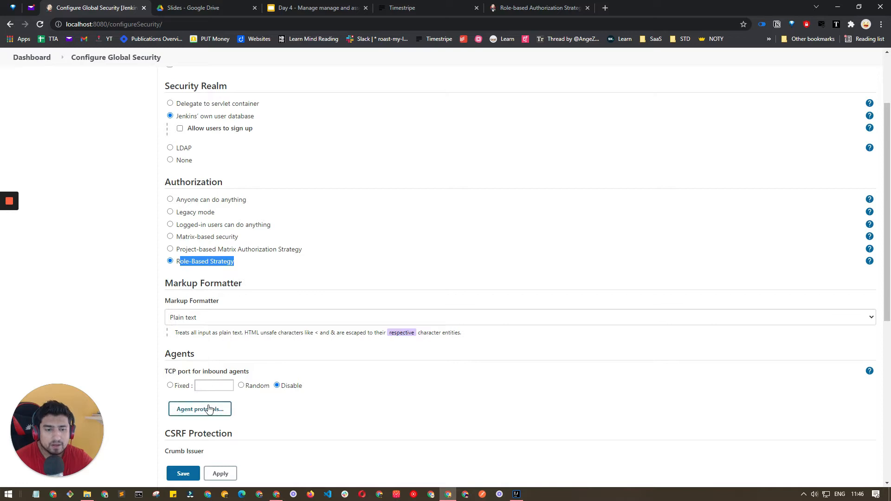
scroll(209, 409, "down", 3)
left_click(185, 473)
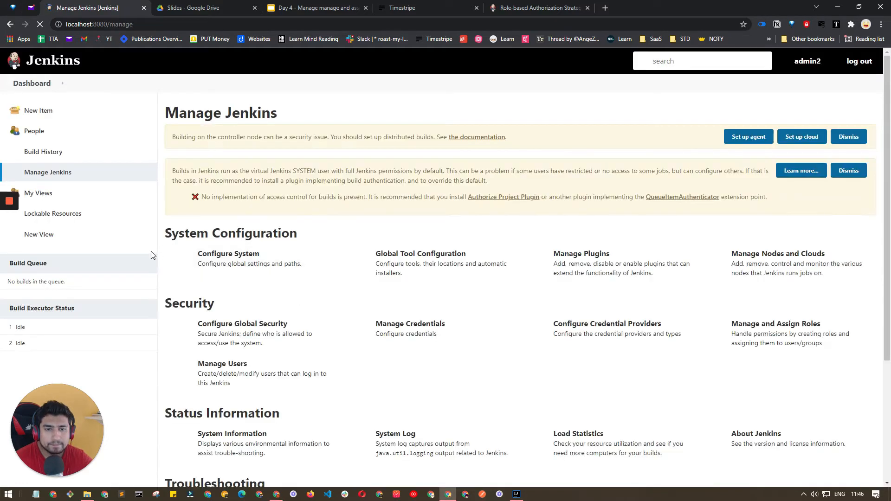
Open Manage Users from Manage Jenkins to list the admin2, dev and tester accounts.
mouse_move(9, 239)
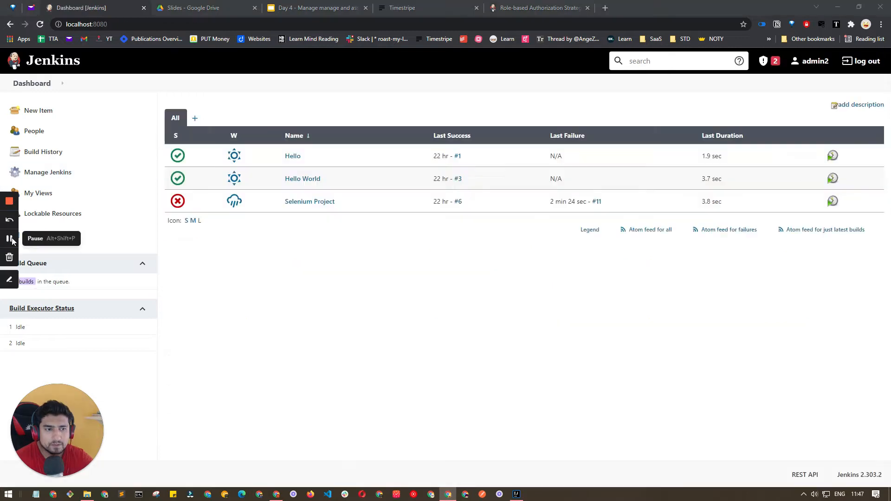
left_click(65, 176)
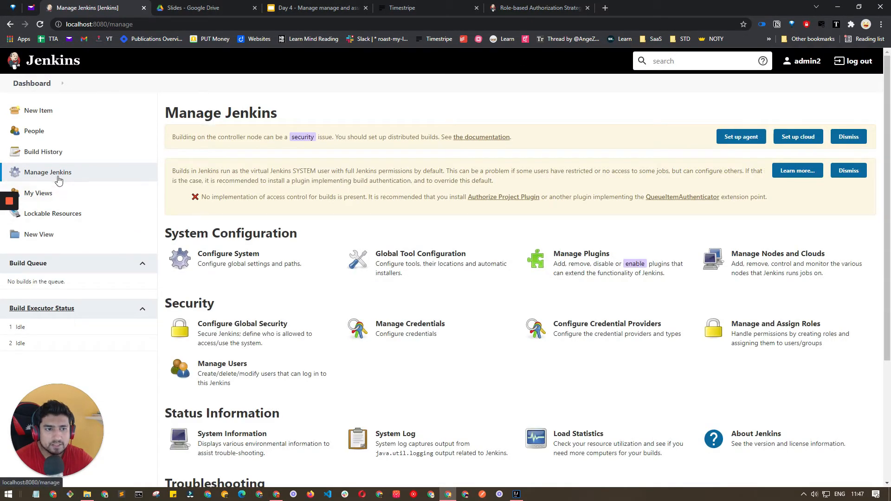
scroll(393, 345, "down", 3)
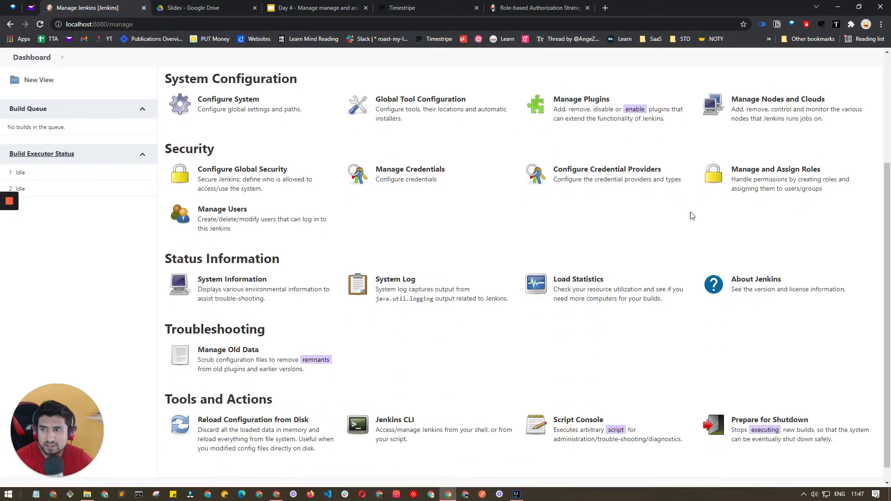
left_click(234, 224)
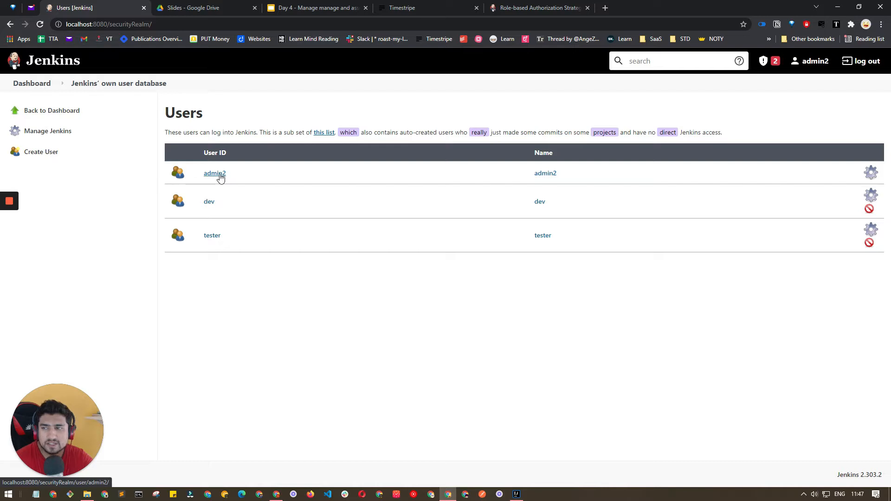
Open admin2's user configuration and generate a new API token.
left_click(871, 172)
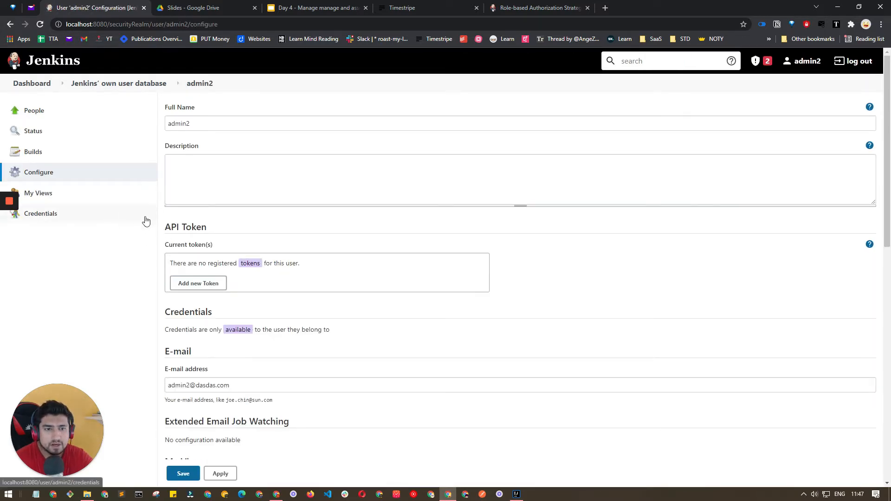
key("Tab")
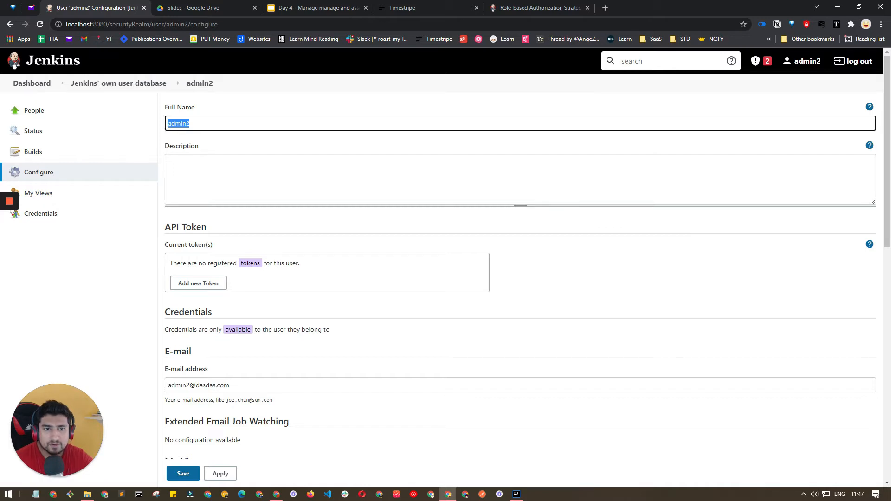
key("Tab")
scroll(202, 216, "down", 2)
left_click(220, 227)
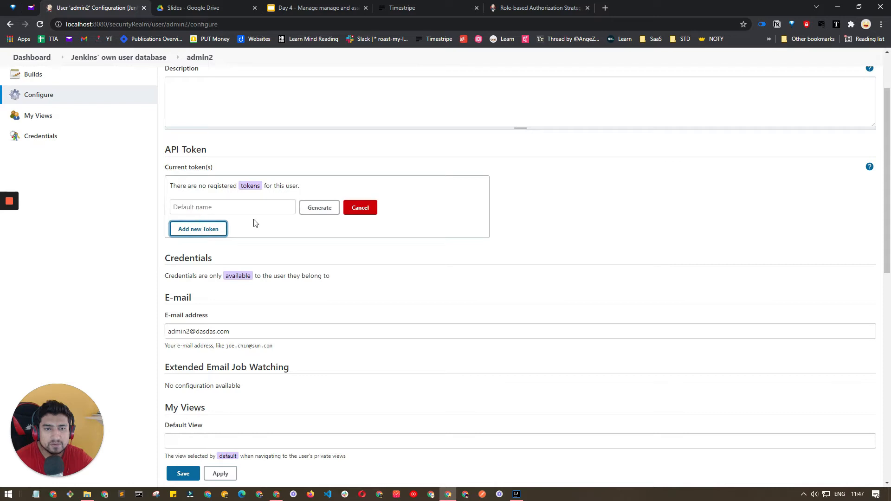
left_click(319, 207)
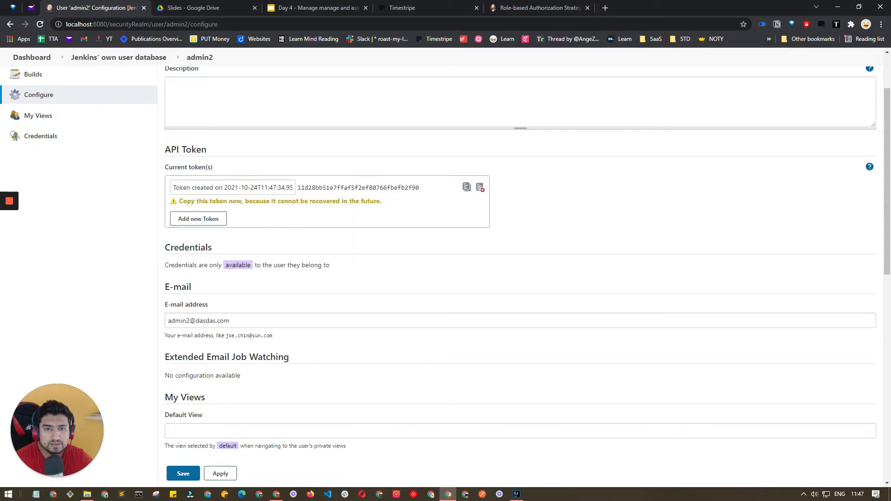
scroll(290, 246, "down", 2)
Look over the password and SSH key fields, then return via Users to the dashboard.
left_click_drag(230, 243, 216, 243)
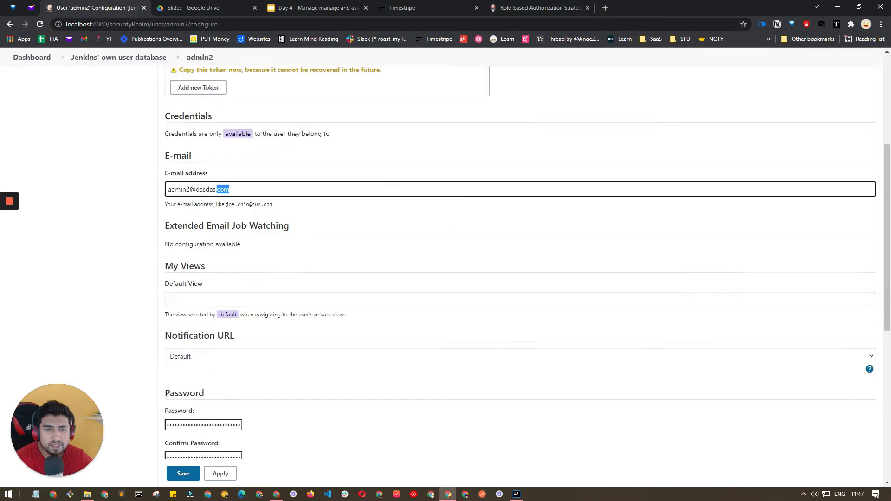
scroll(222, 269, "down", 3)
key("Tab")
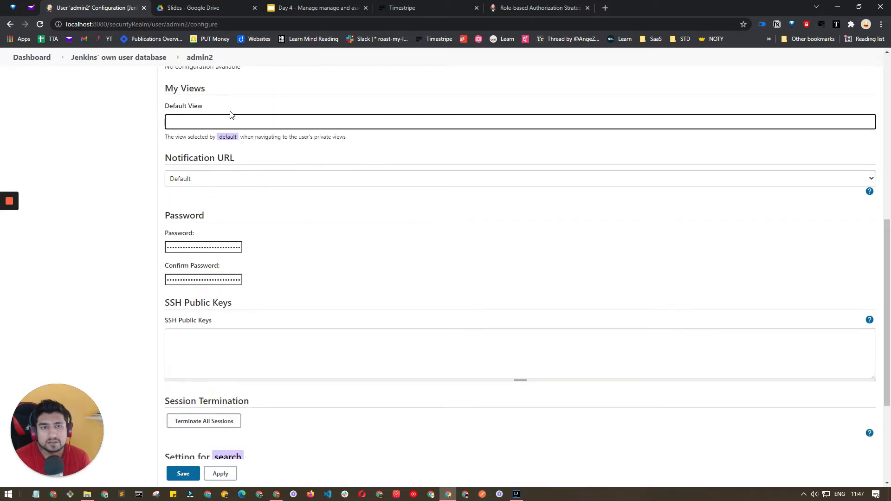
left_click(206, 247)
left_click(206, 279)
scroll(206, 280, "down", 3)
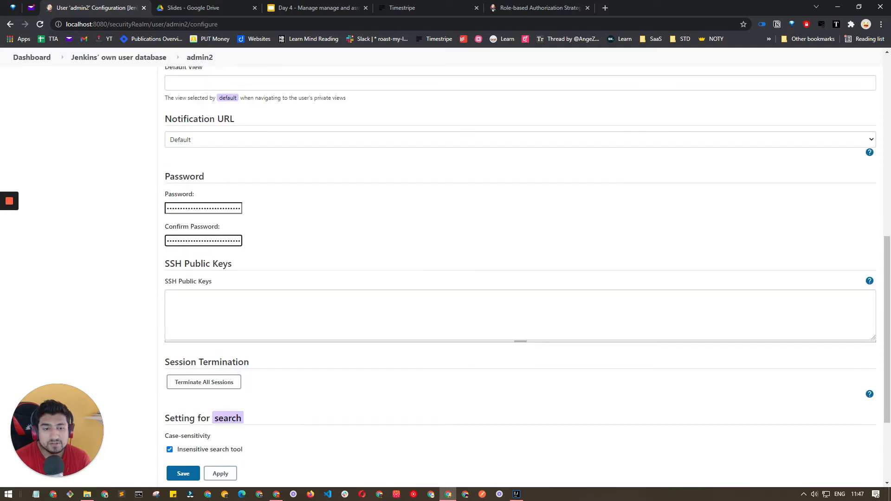
left_click(206, 197)
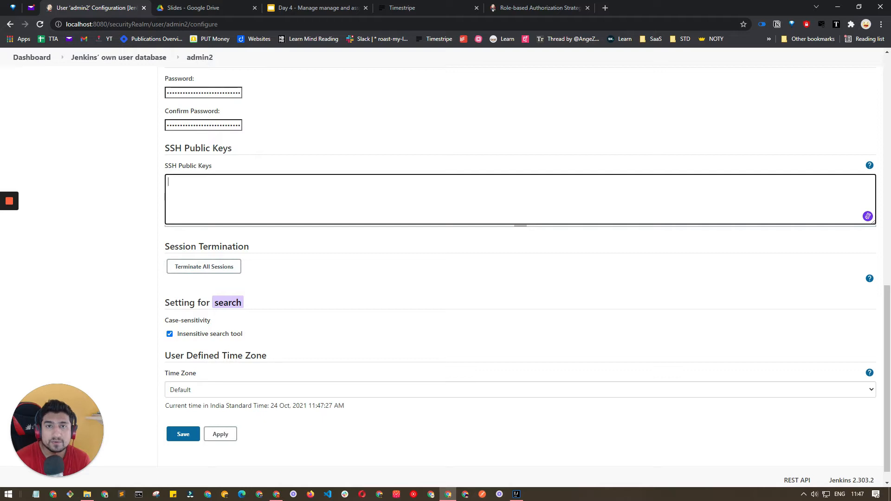
left_click(120, 278)
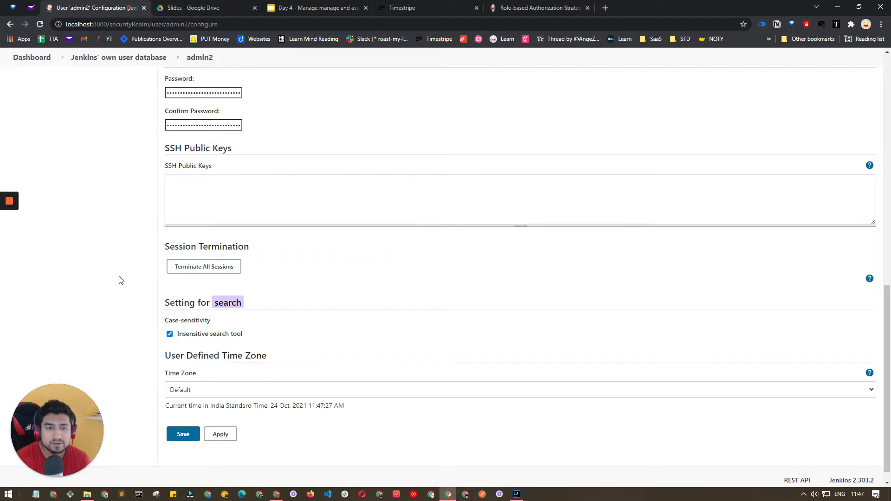
scroll(120, 278, "down", 1)
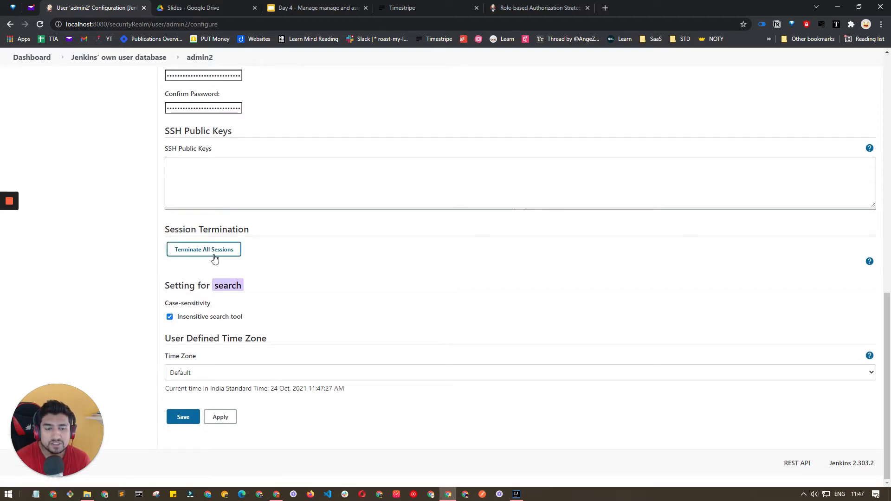
scroll(119, 364, "up", 6)
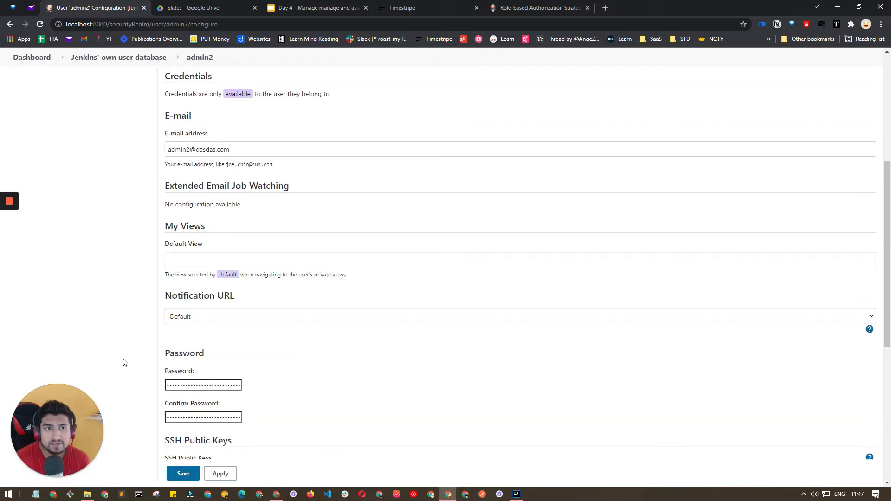
left_click(98, 58)
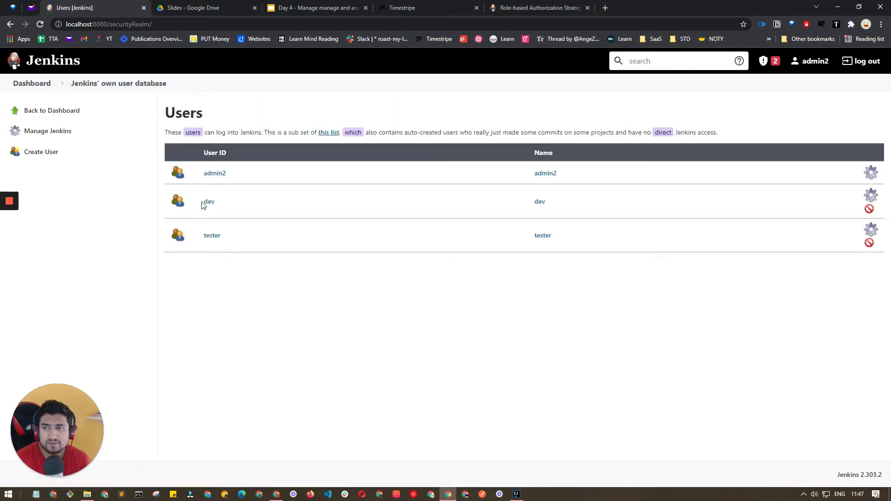
left_click(31, 84)
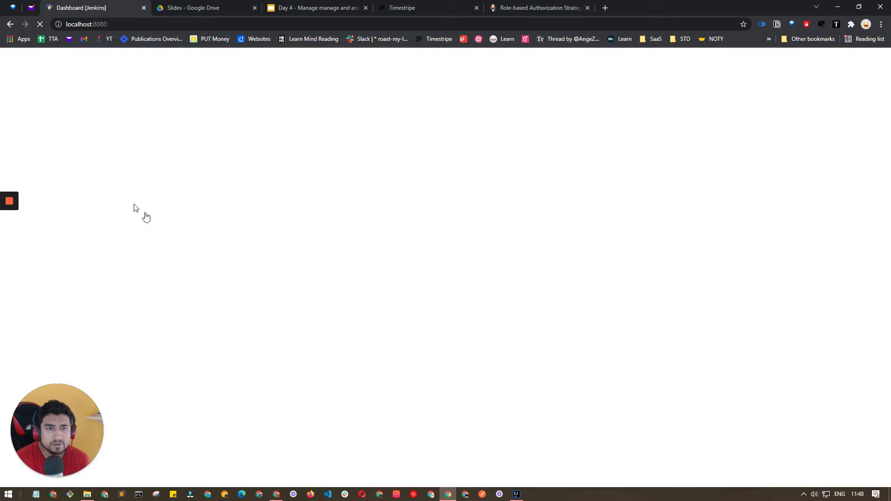
Go from Manage Jenkins through Manage and Assign Roles to the Manage Roles page.
left_click(119, 174)
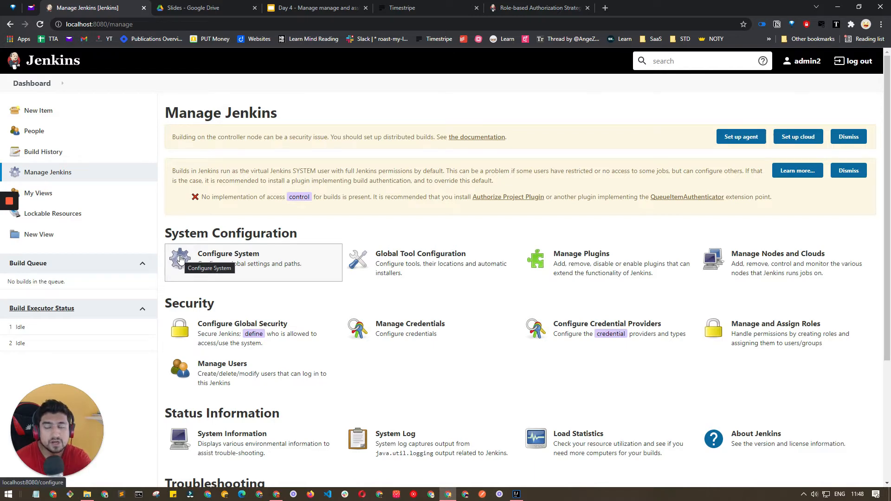
scroll(325, 315, "down", 2)
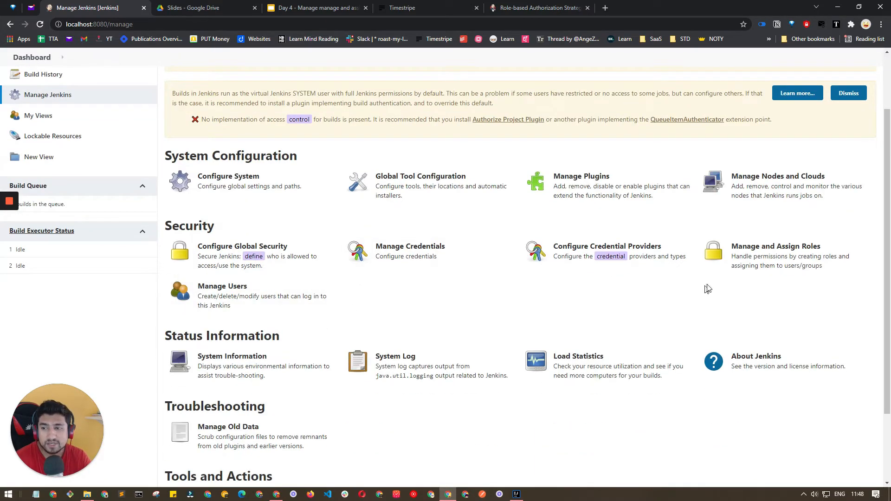
left_click(742, 260)
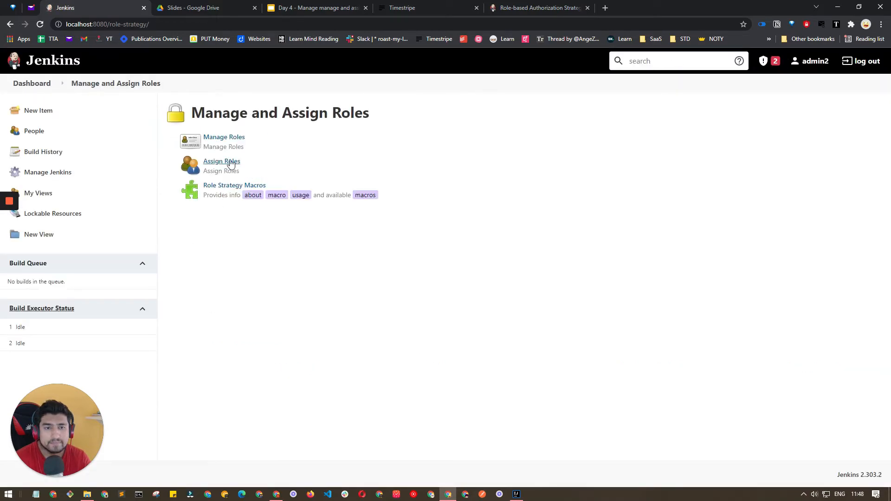
left_click(232, 139)
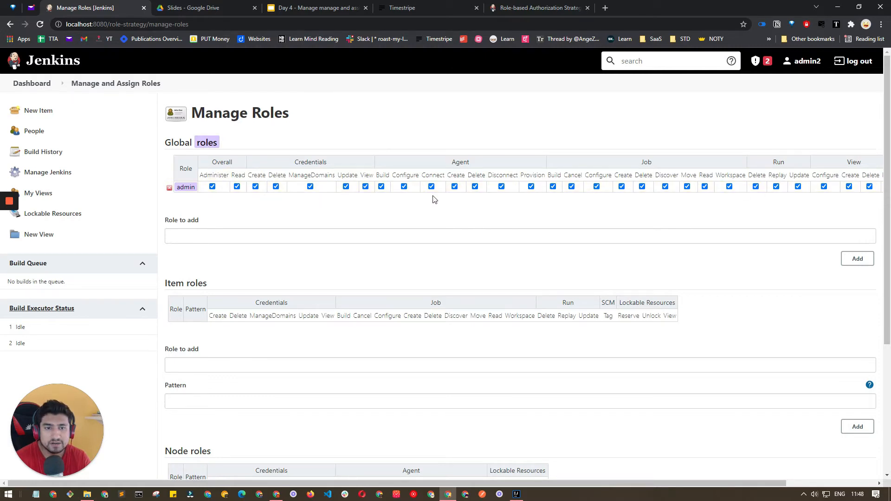
Add three global roles: developer, tester and read user.
left_click(249, 236)
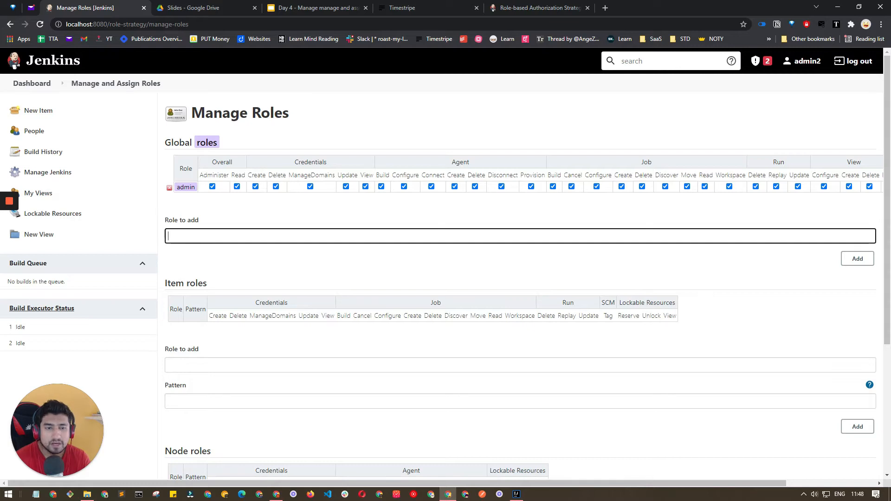
type("de")
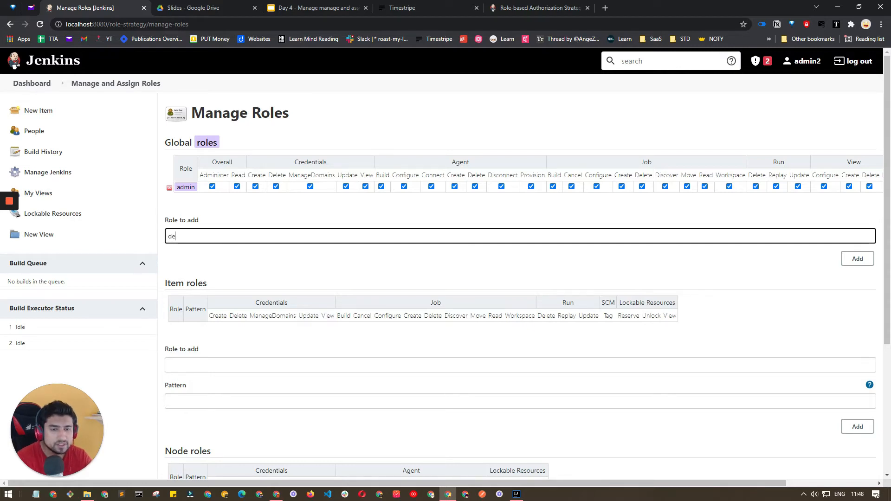
type("veloper")
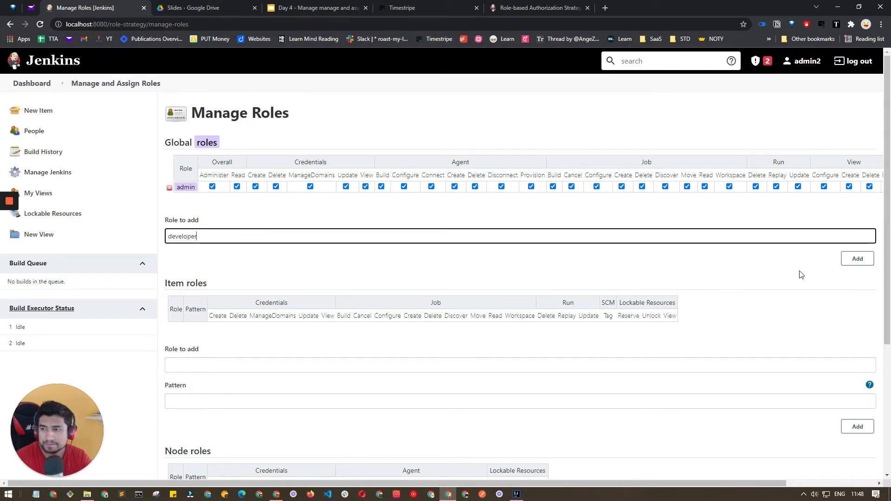
left_click(857, 258)
key("shift+Tab")
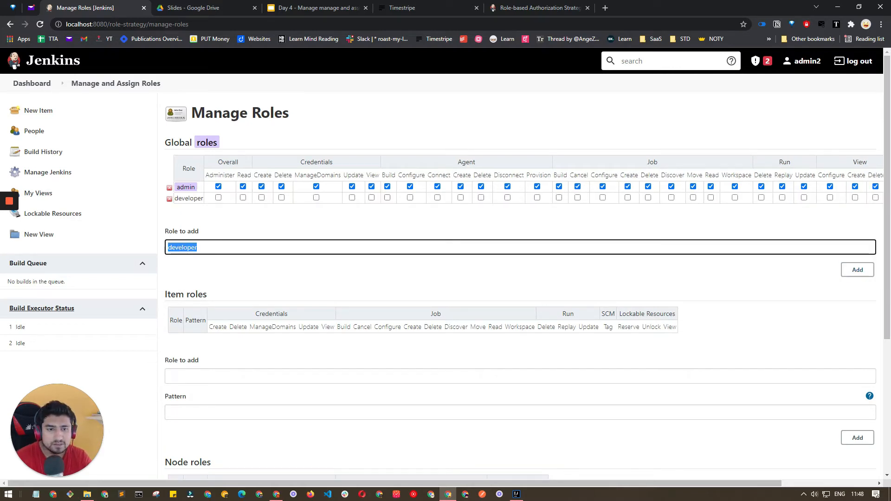
type("tester")
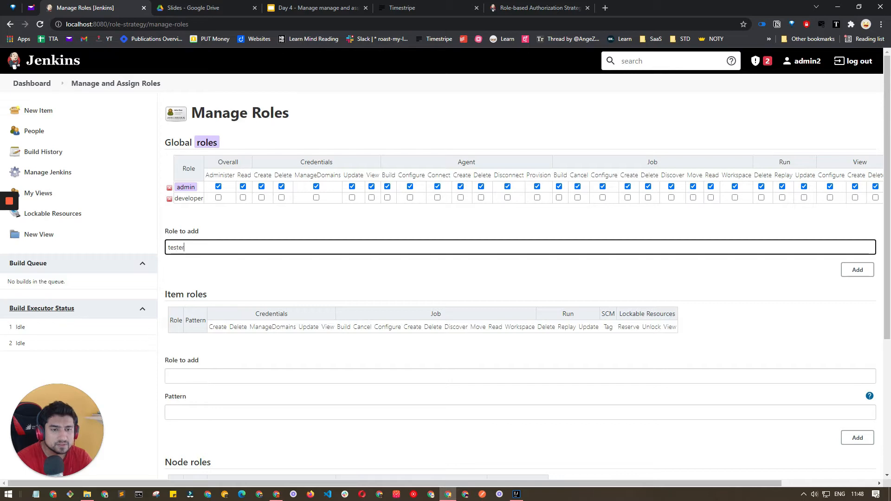
key("Tab")
key("Return")
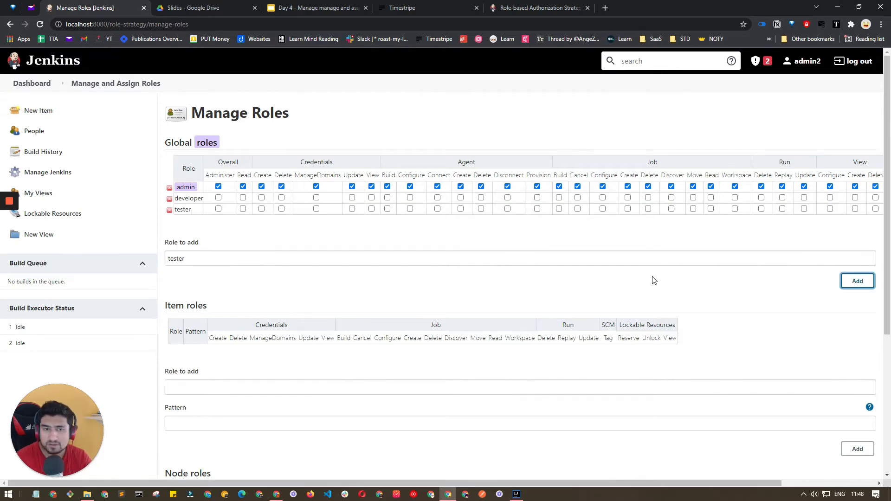
key("shift+Tab")
type("read user")
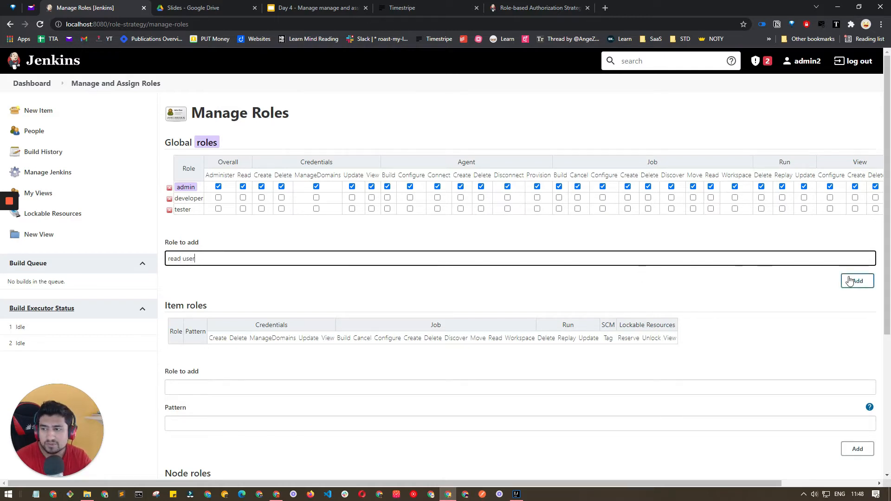
left_click(857, 280)
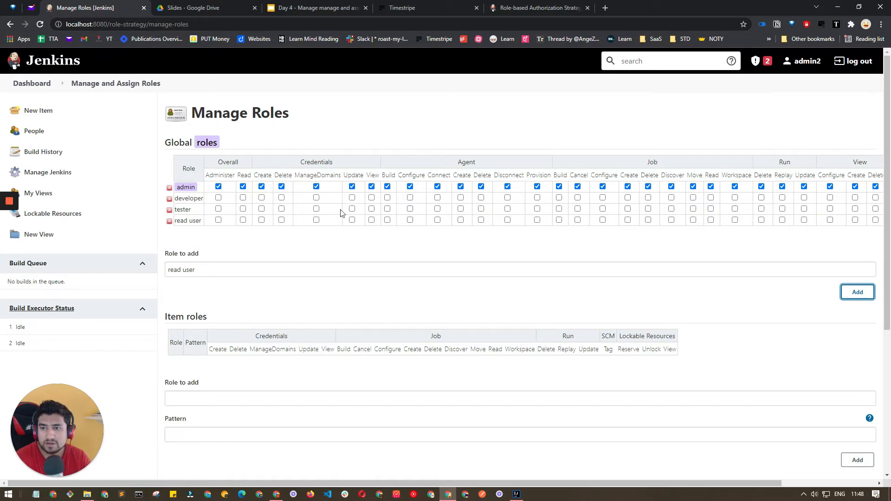
double_click(186, 209)
double_click(188, 221)
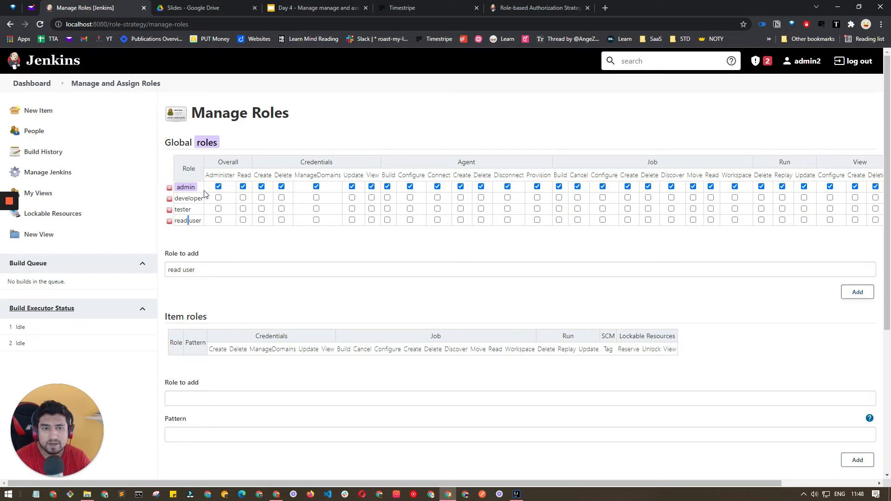
Give the developer role Job create/delete/discover/move, all View rights, SCM Tag and Lockable Resources permissions.
left_click(628, 197)
left_click(647, 198)
left_click(671, 198)
left_click(692, 198)
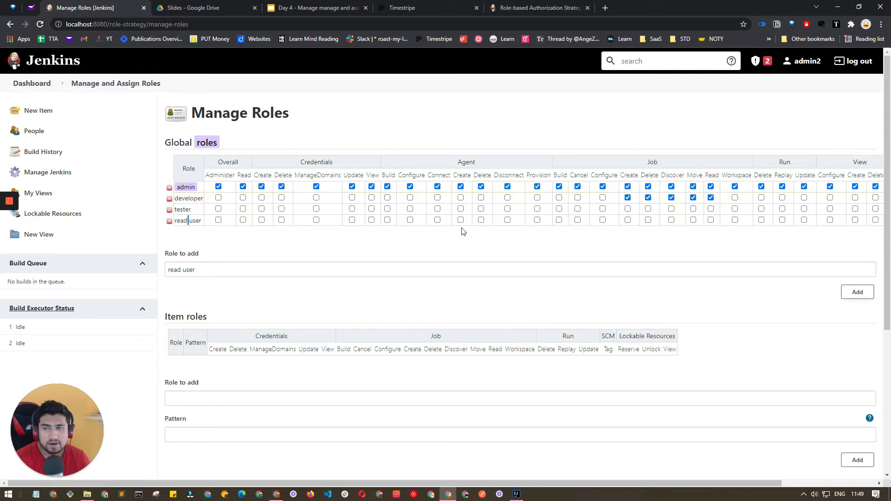
left_click_drag(231, 484, 326, 484)
left_click(747, 198)
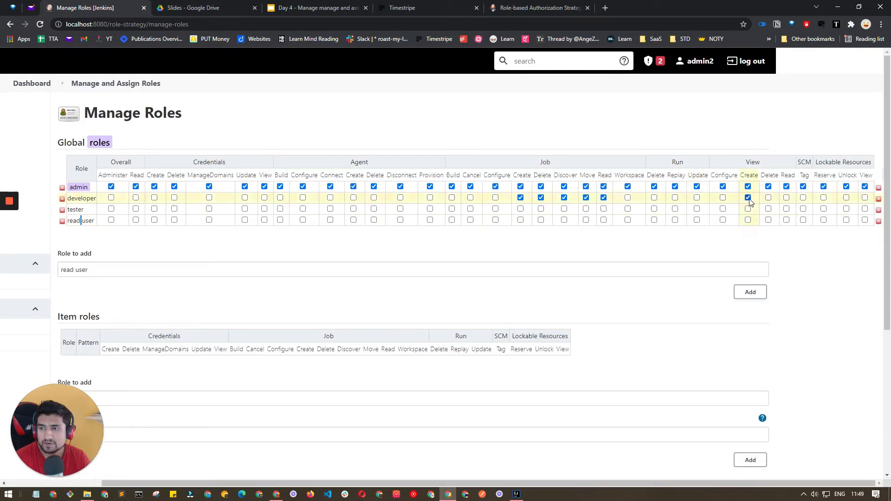
left_click(723, 197)
left_click(767, 198)
left_click(786, 198)
left_click(804, 198)
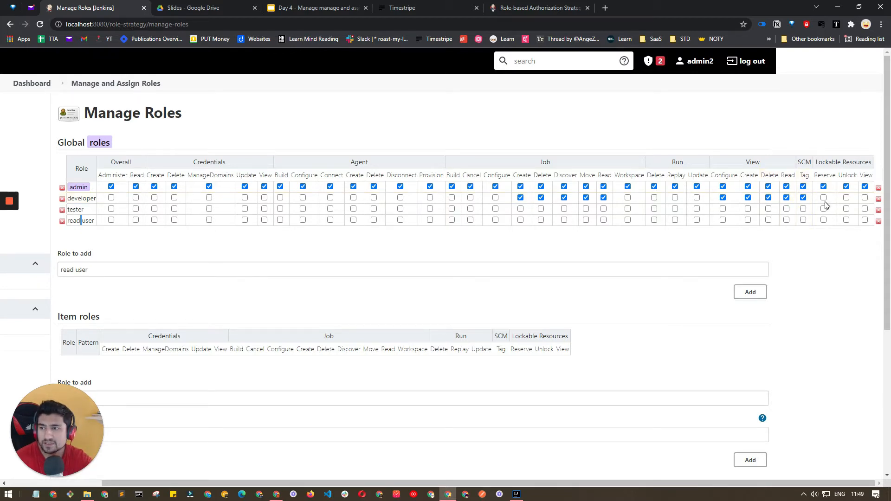
left_click(825, 199)
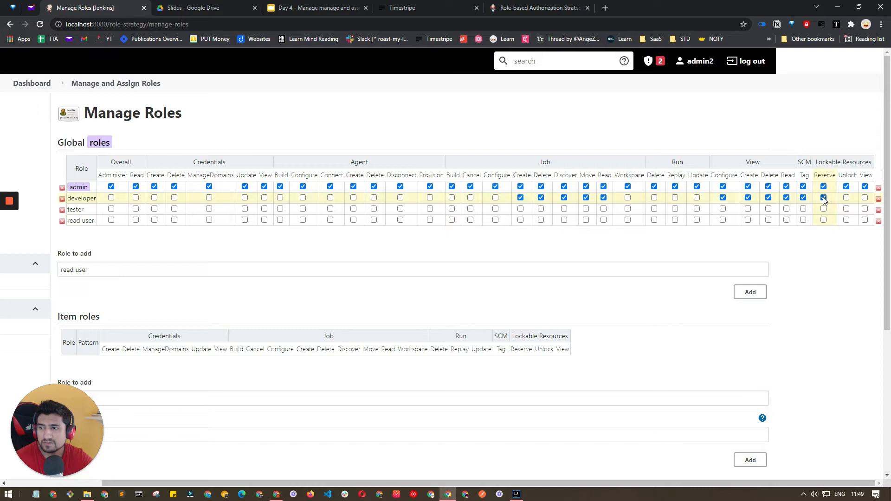
left_click(846, 198)
left_click(864, 198)
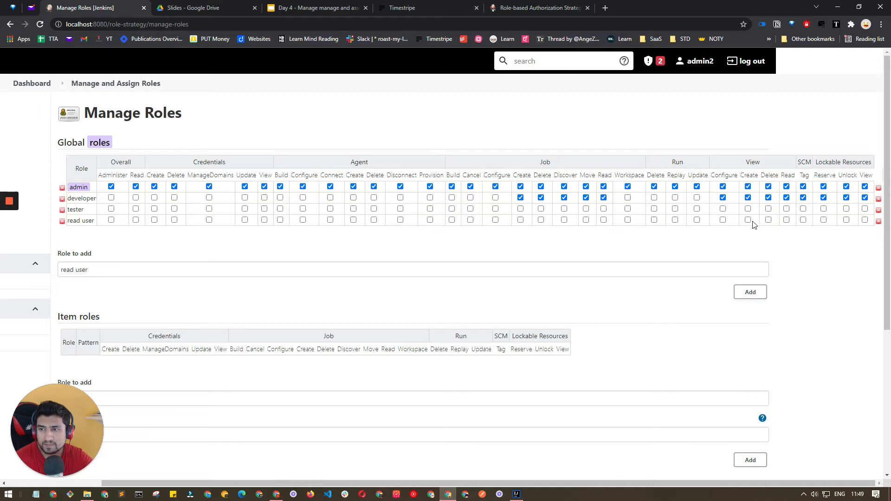
Give the read user role View delete and read, plus Job cancel, configure, discover and workspace.
left_click(768, 219)
left_click(786, 220)
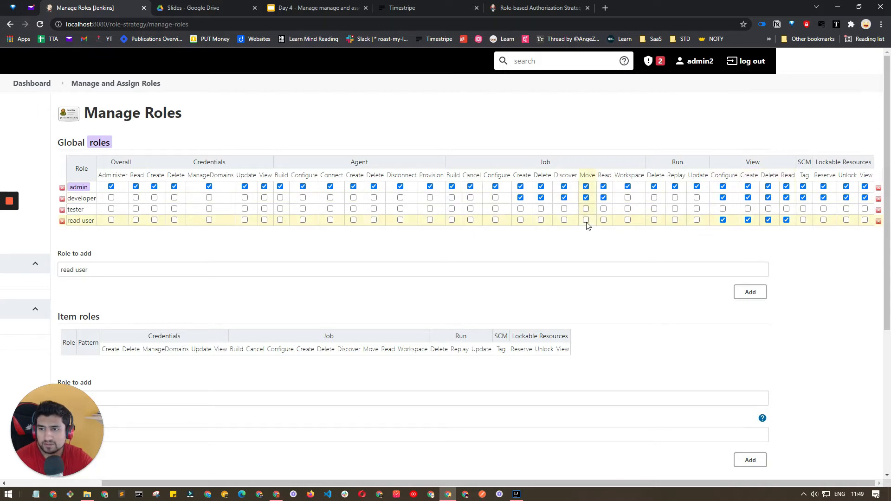
left_click(470, 220)
left_click(494, 220)
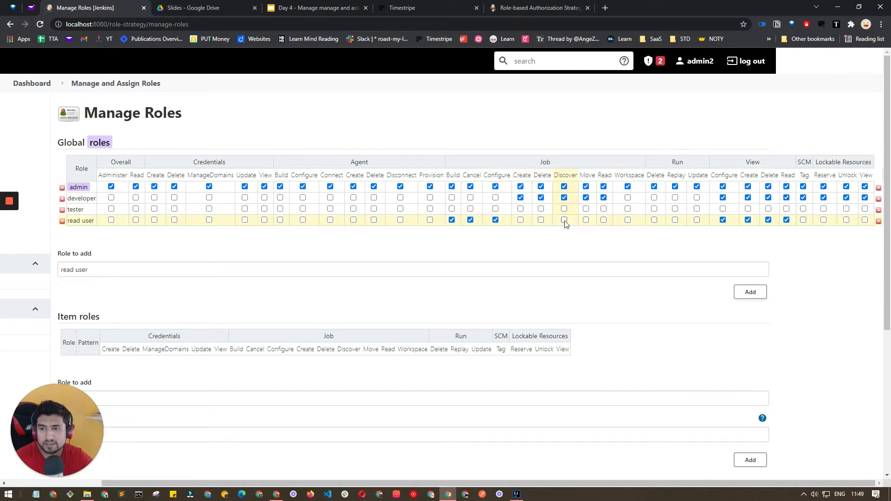
left_click(564, 221)
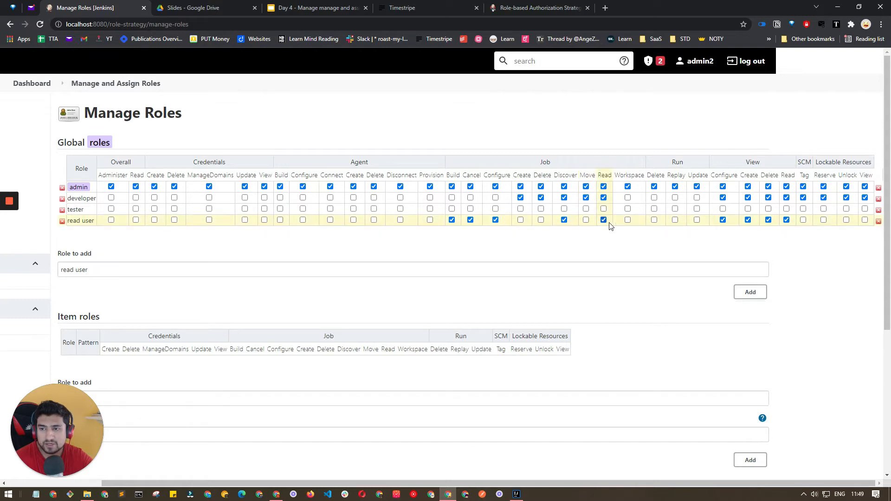
left_click(628, 222)
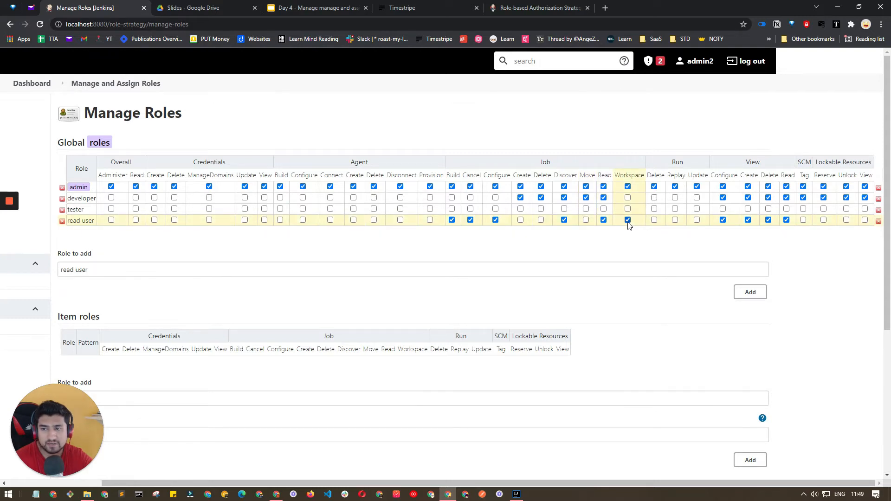
Give the tester role Job create, discover, move, read, delete and configure permissions.
left_click(520, 209)
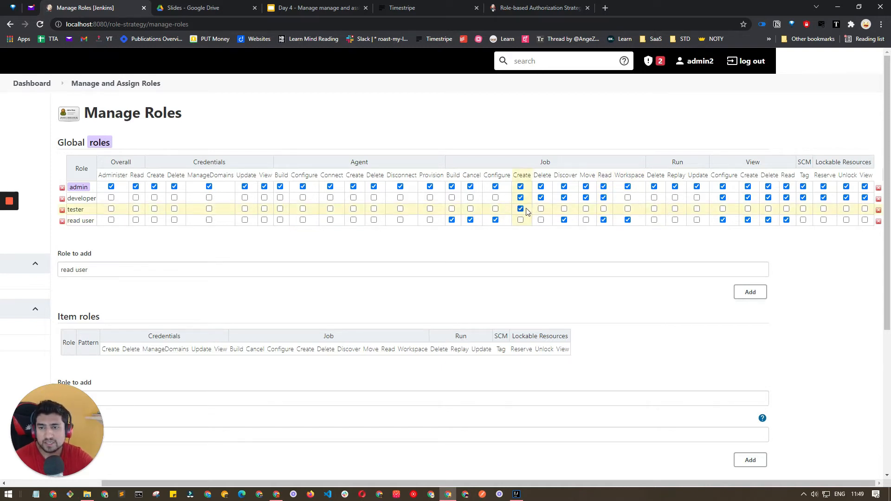
left_click(564, 209)
left_click(586, 208)
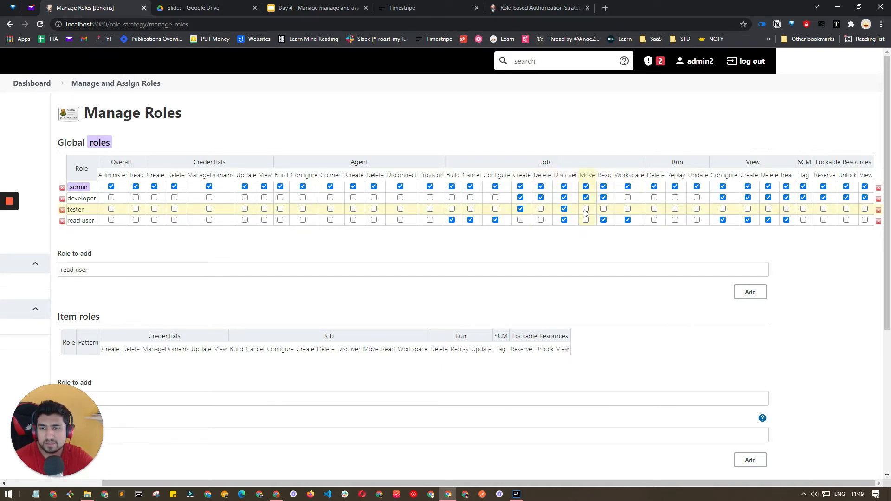
left_click(603, 209)
left_click(541, 209)
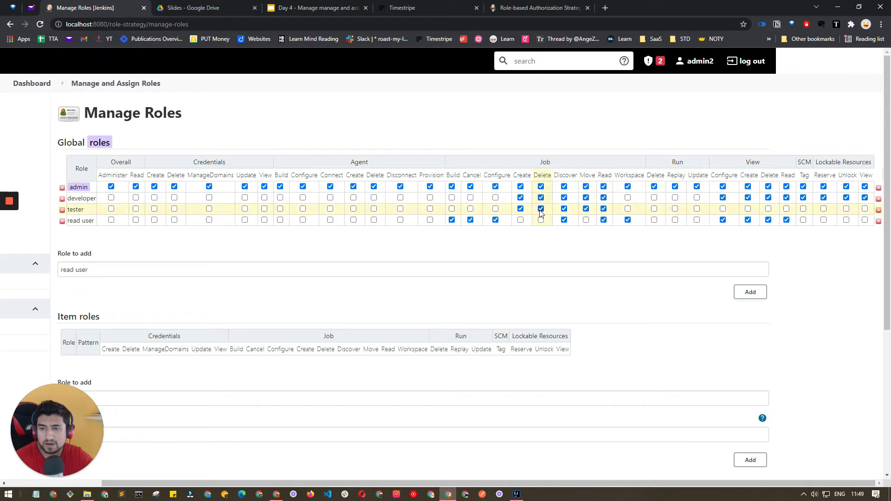
left_click(495, 208)
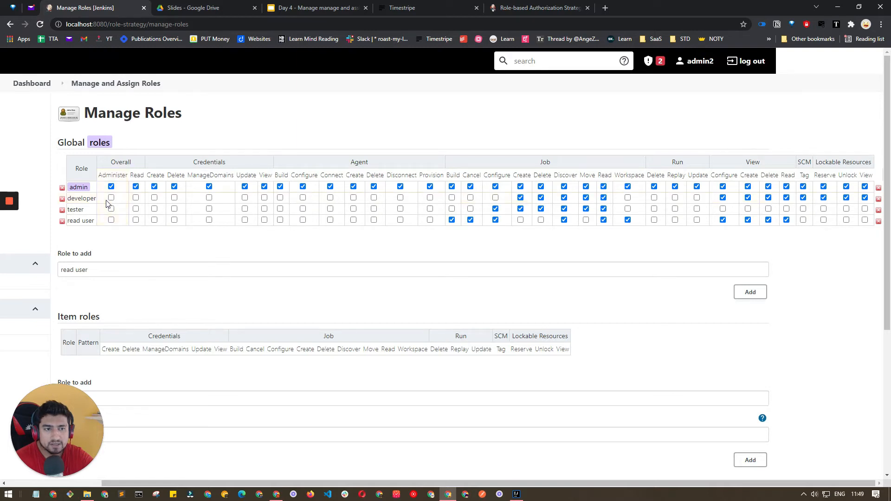
Add Job Build, Cancel, Configure and Workspace for developer, and Build, Cancel and Workspace for tester.
double_click(113, 175)
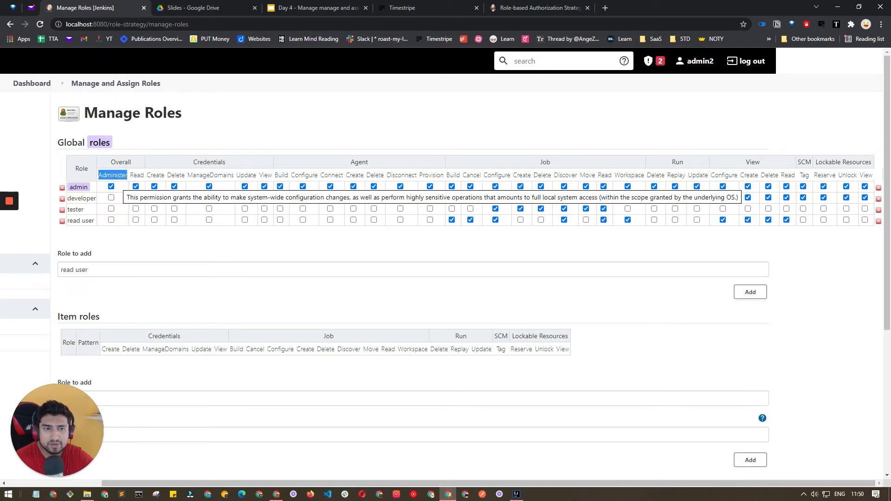
left_click(136, 177)
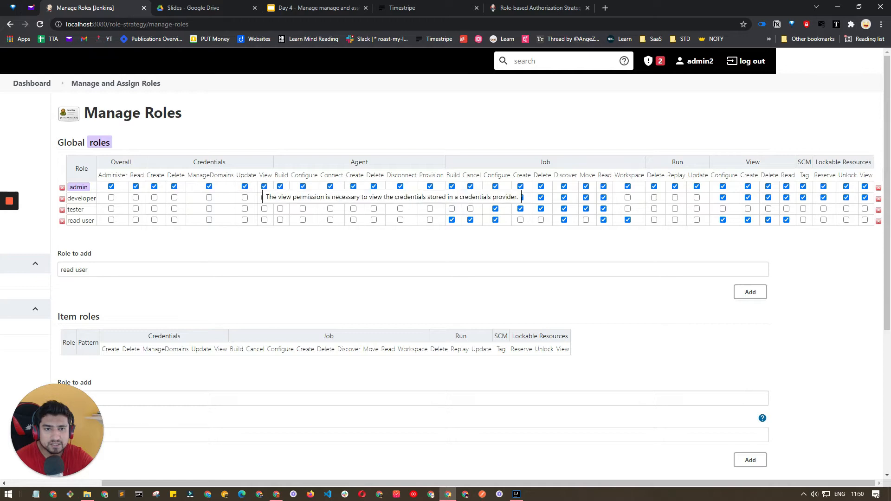
left_click_drag(331, 175, 106, 175)
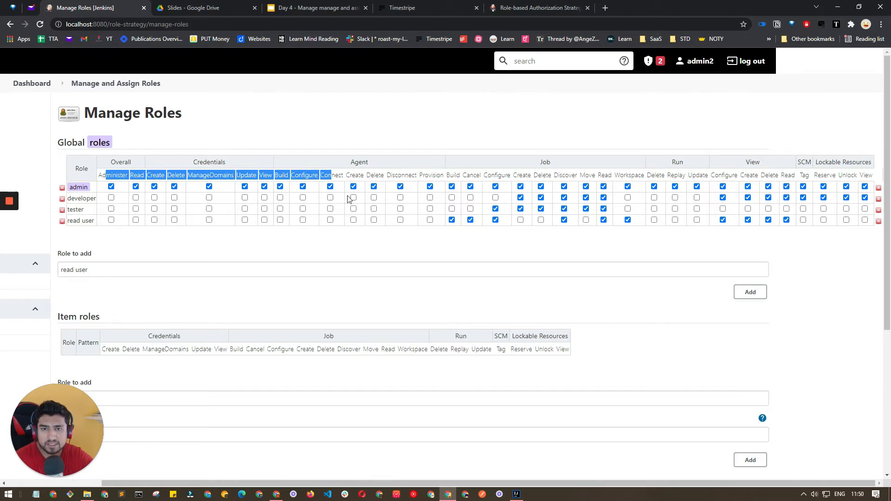
left_click(363, 245)
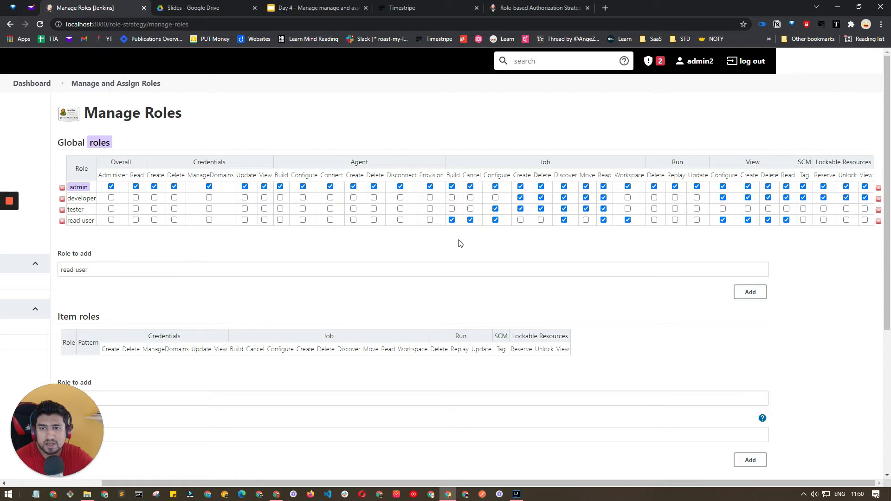
left_click(451, 197)
left_click(469, 198)
left_click(495, 198)
left_click(452, 209)
left_click(470, 209)
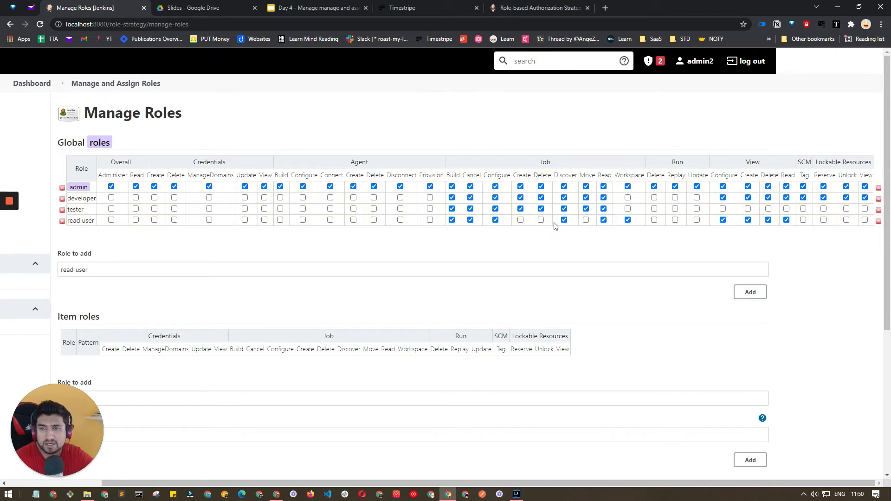
left_click(628, 209)
left_click(628, 198)
Save the updated global role permissions.
scroll(415, 271, "down", 3)
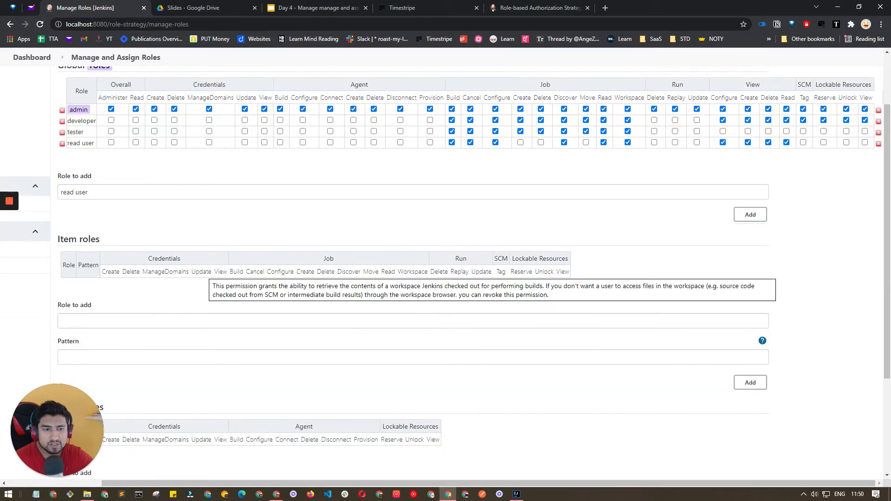
scroll(416, 271, "up", 2)
scroll(416, 268, "down", 3)
scroll(417, 266, "up", 5)
scroll(420, 267, "down", 5)
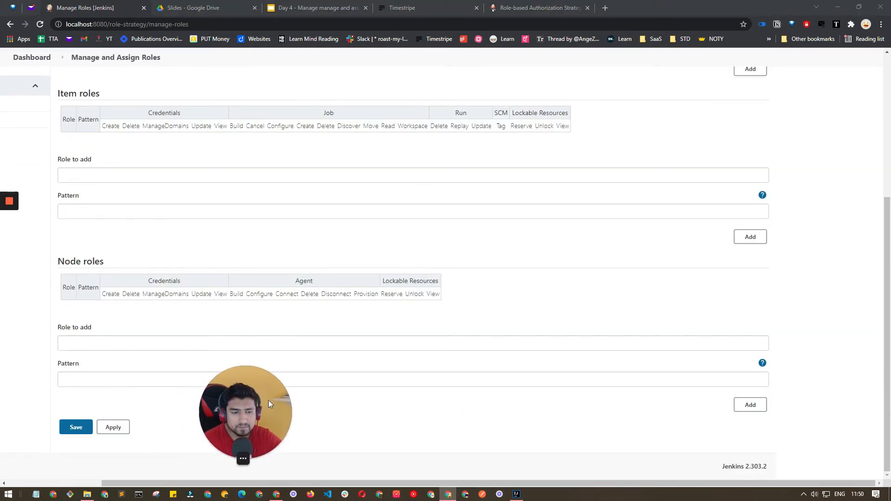
left_click(87, 431)
left_click_drag(238, 394, 62, 388)
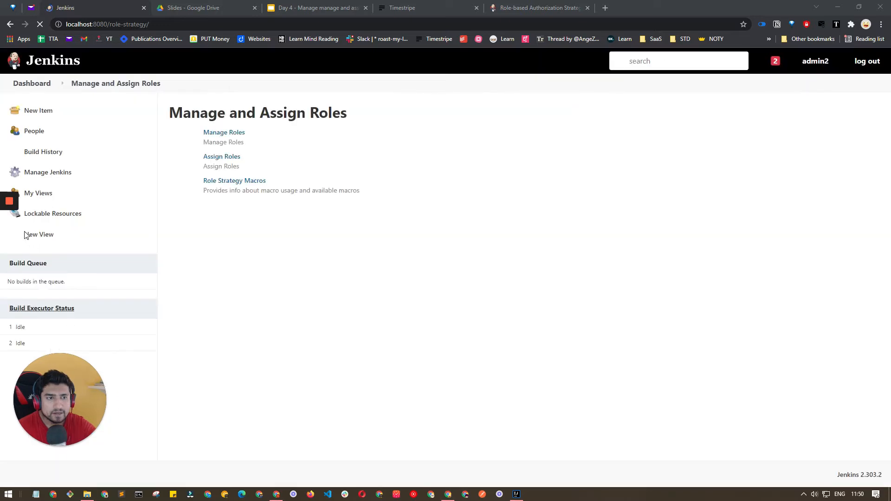
Assign the developer role to user dev and the tester role to user tester.
left_click(10, 238)
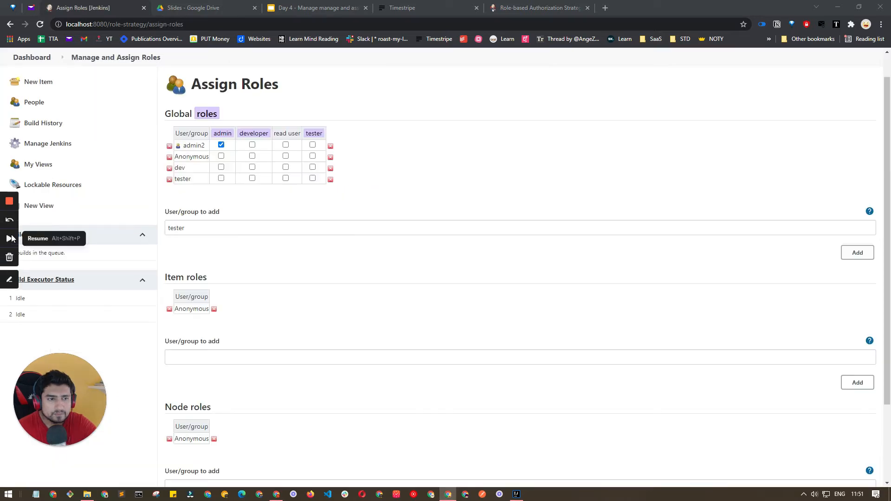
left_click(200, 244)
double_click(183, 228)
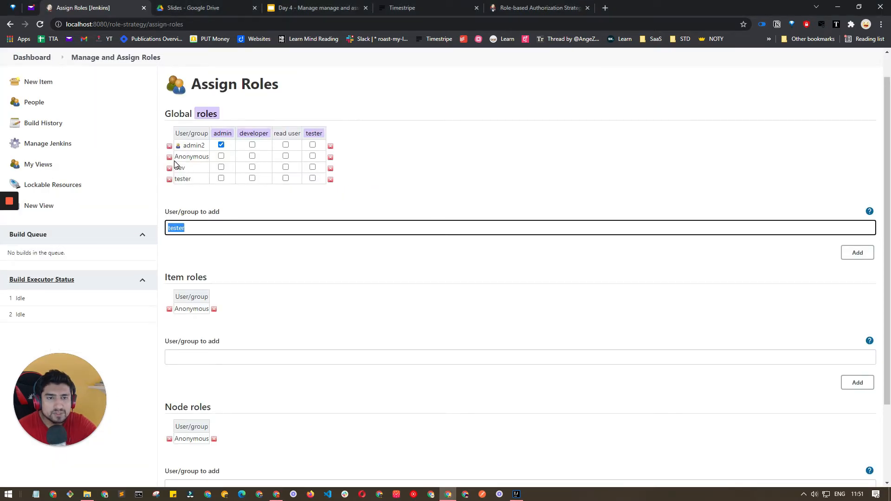
left_click(195, 182)
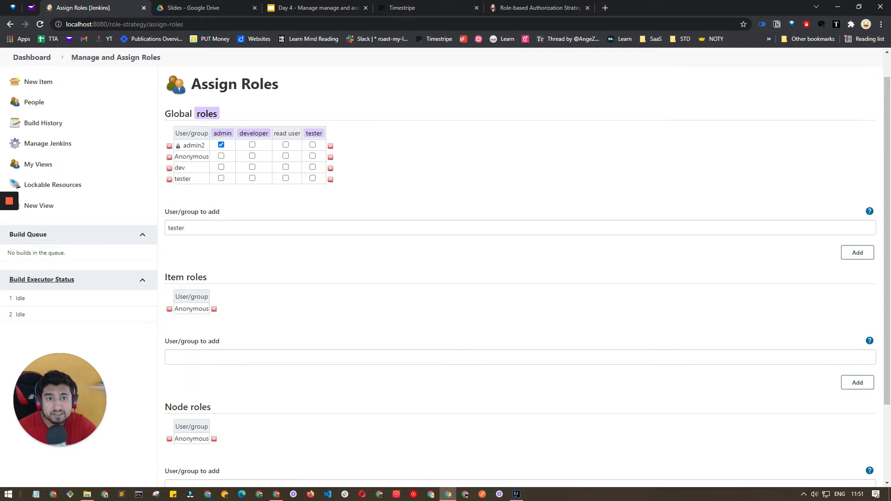
left_click(251, 168)
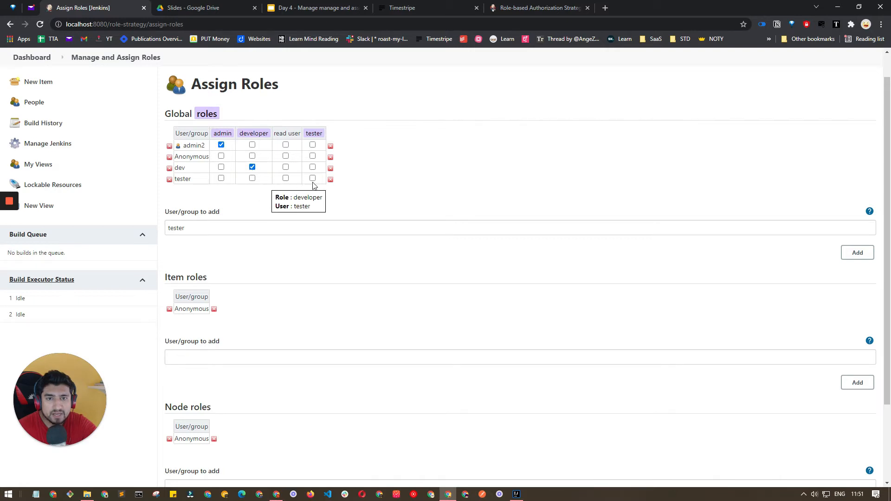
left_click(312, 179)
Add user read to the assignments and give it the read user role.
double_click(255, 227)
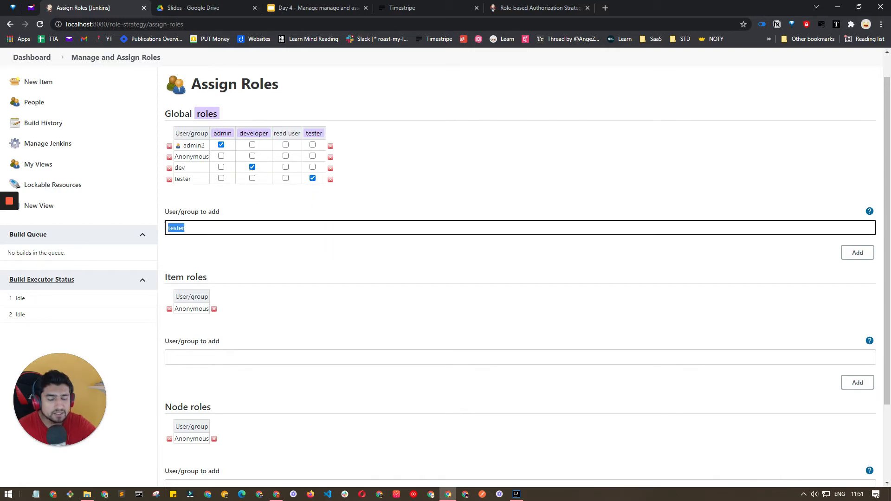
type("read")
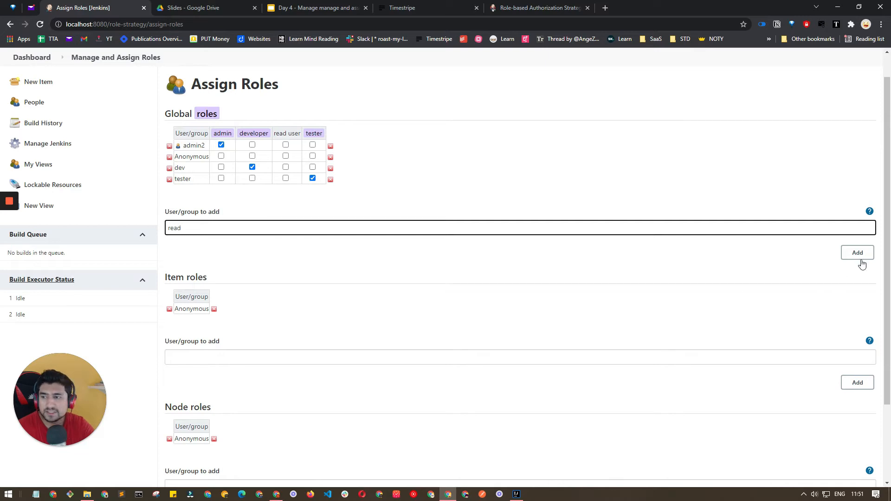
left_click(857, 252)
left_click(285, 189)
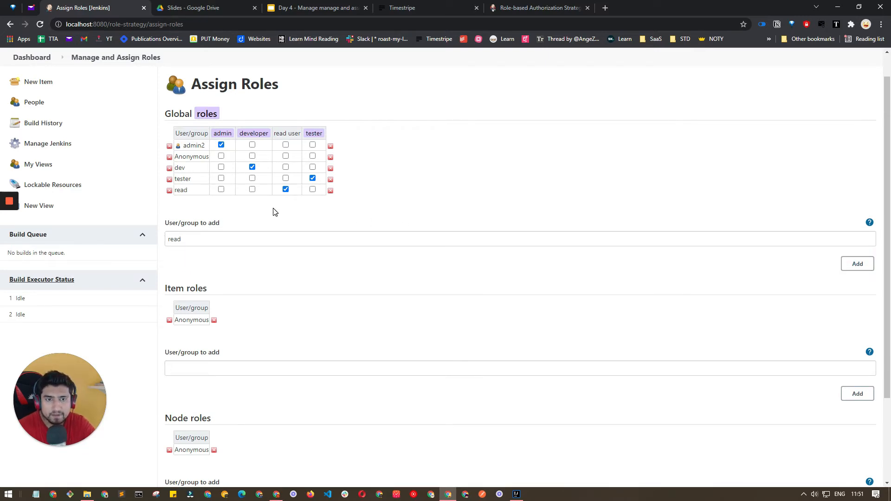
Untick the read user role for Anonymous in the Global roles table.
scroll(236, 289, "down", 2)
scroll(237, 288, "up", 2)
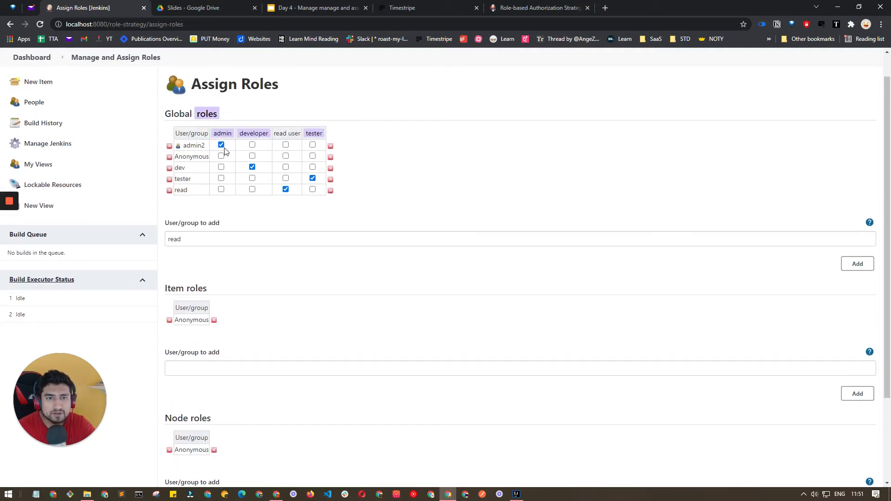
double_click(194, 145)
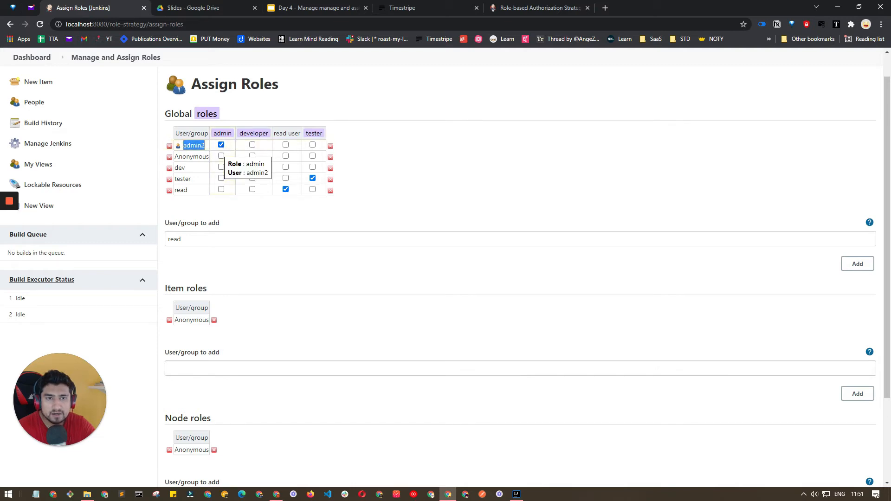
double_click(192, 157)
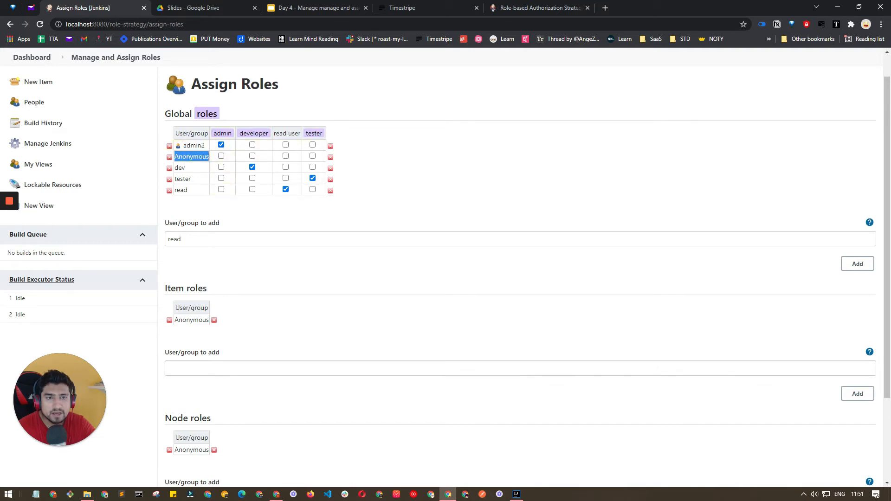
left_click(285, 156)
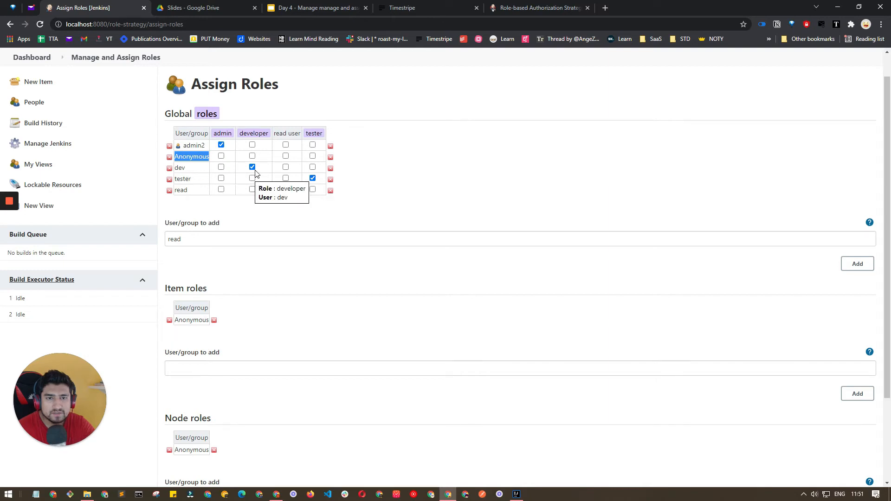
scroll(257, 223, "down", 2)
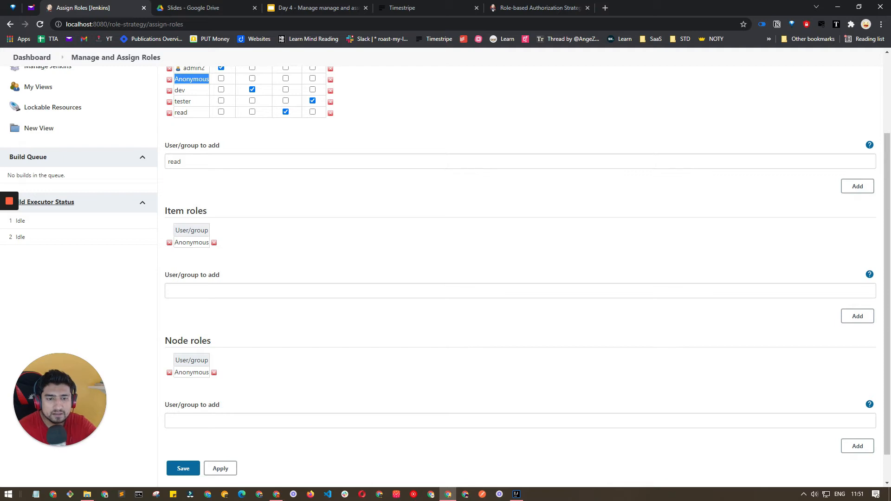
scroll(229, 304, "down", 1)
Save role assignments, then create list view Read with Hello, Hello World and Selenium Project.
left_click(183, 435)
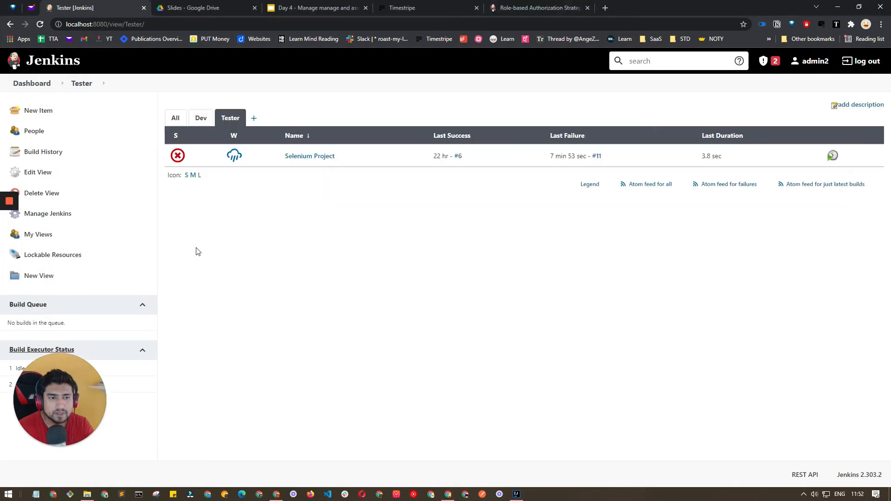
left_click(55, 277)
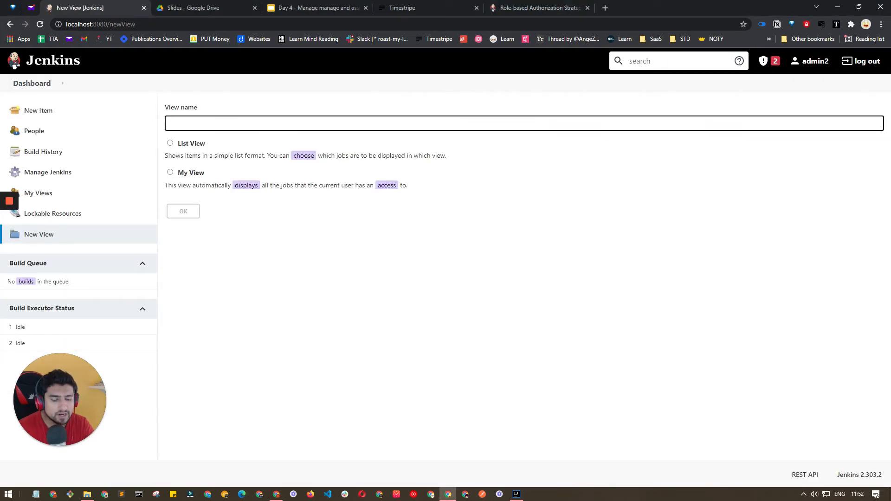
left_click(169, 143)
left_click(183, 211)
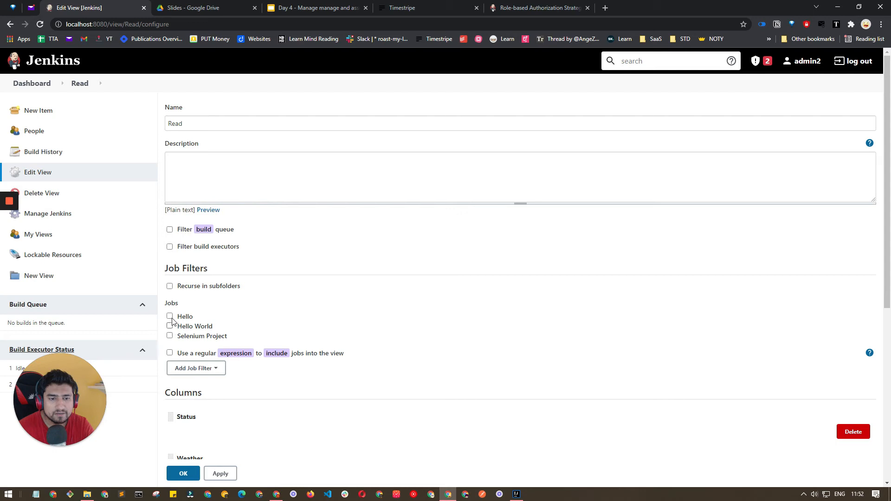
left_click(170, 316)
left_click(170, 336)
left_click(182, 473)
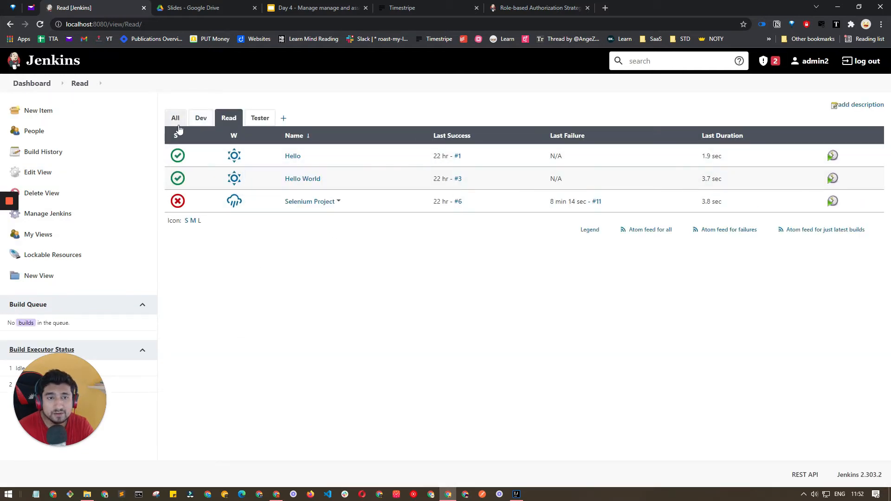
Look through the Dev, Tester and Read view tabs, then go back to All.
left_click(200, 121)
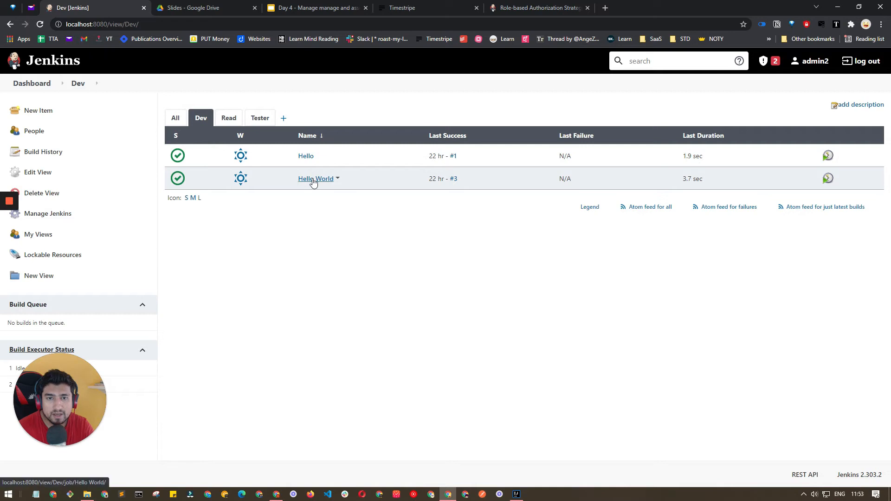
left_click(260, 119)
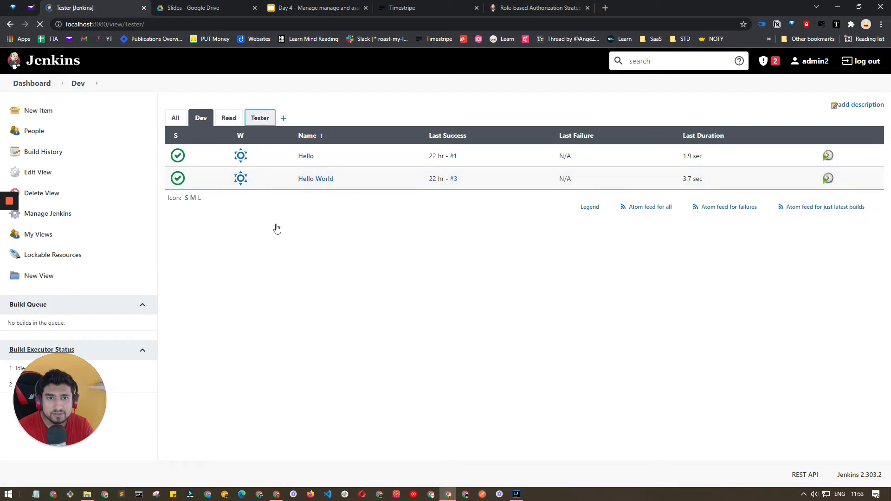
left_click(228, 121)
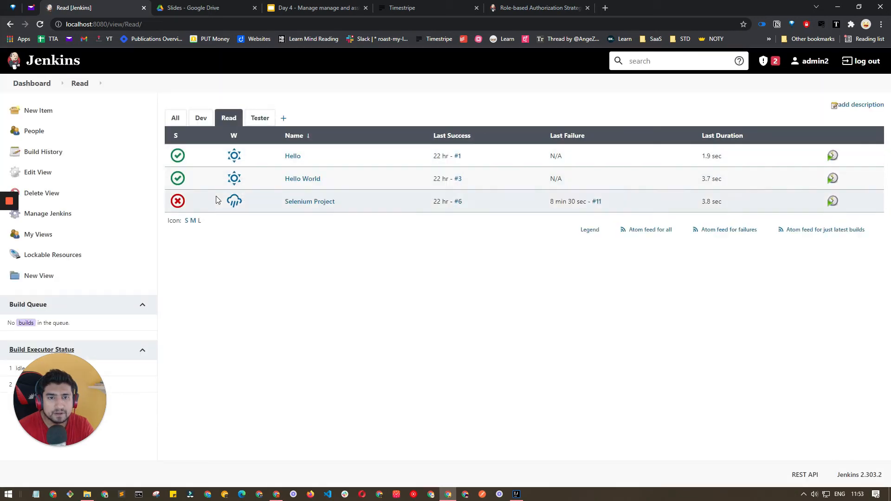
left_click(175, 121)
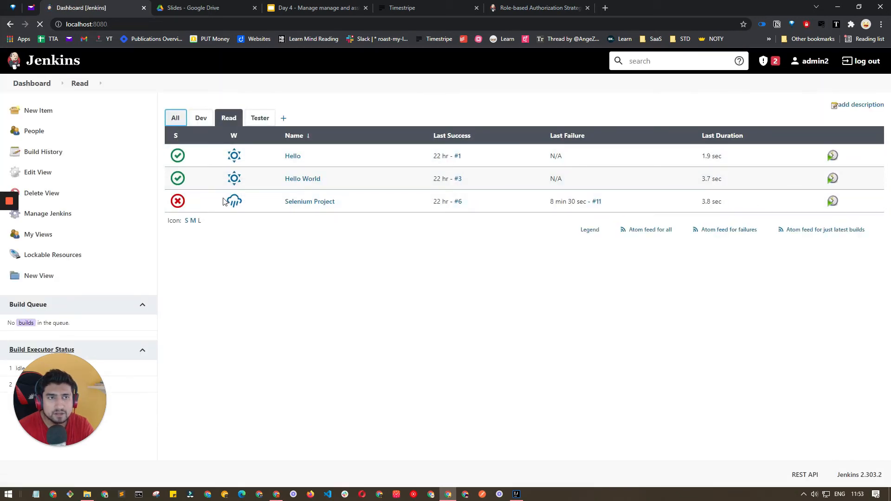
mouse_move(223, 201)
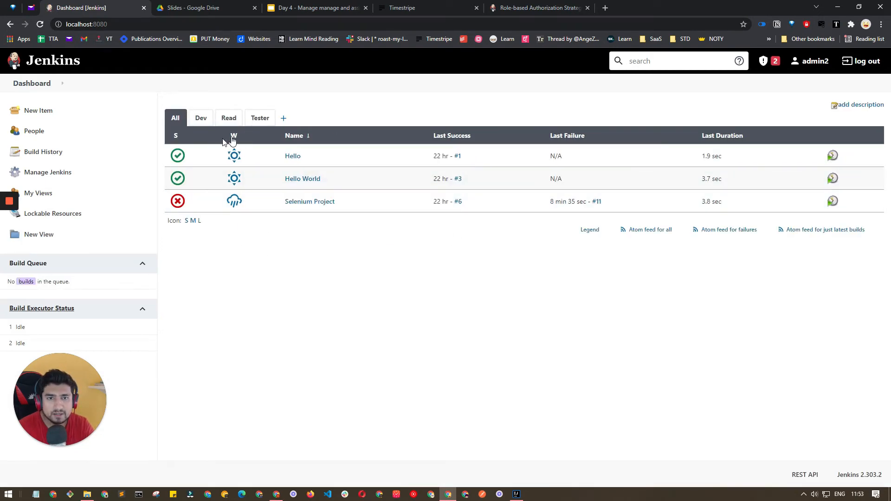
Go to Manage Jenkins > Manage Users and start a new user.
left_click(58, 172)
scroll(427, 357, "down", 2)
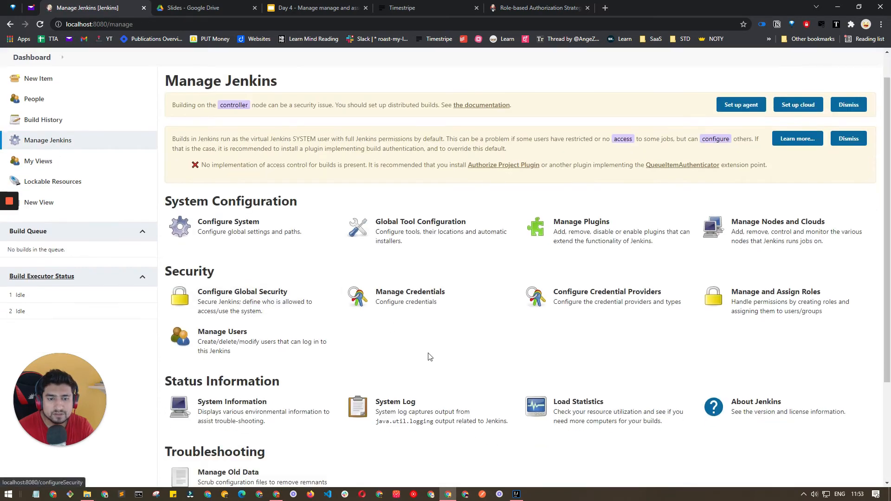
left_click(226, 292)
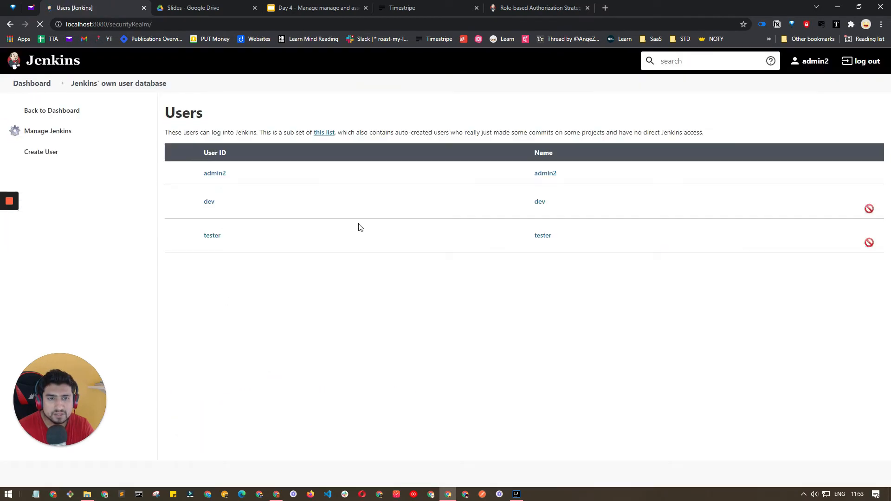
left_click(50, 154)
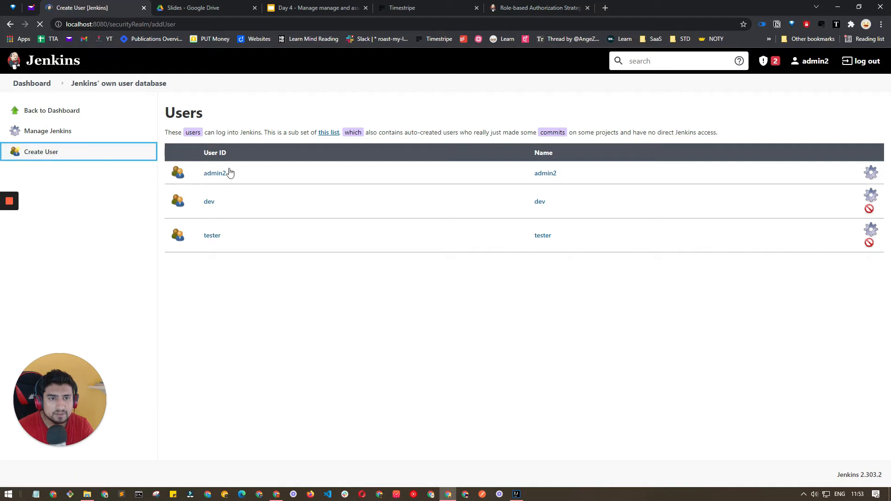
Enter username read, the password and confirmation, and full name read.
left_click(260, 141)
type("read")
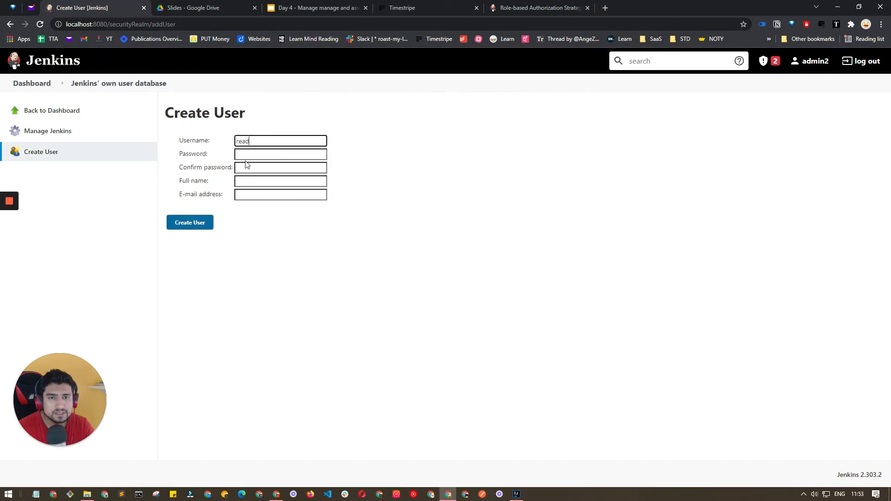
key("Tab")
left_click(244, 168)
type("re")
left_click(250, 181)
type("read")
key("Tab")
Add the e-mail address and create the read account, dismissing the browser's password prompts.
left_click(203, 227)
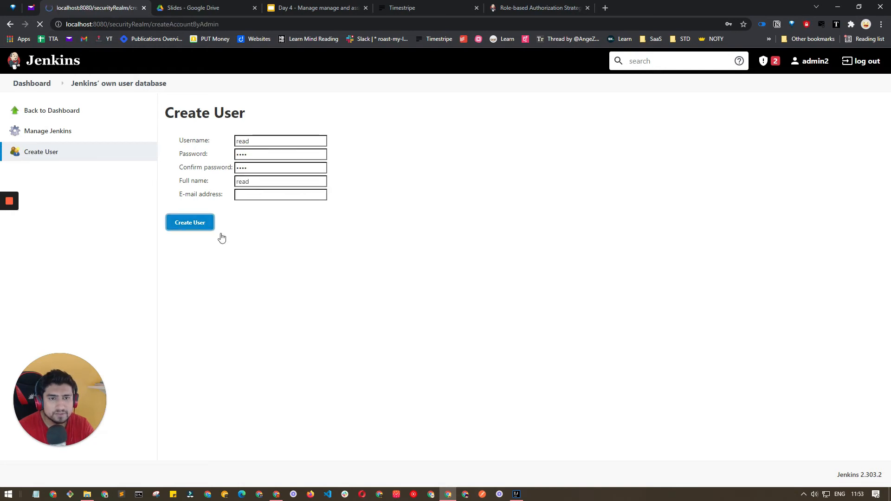
left_click(260, 208)
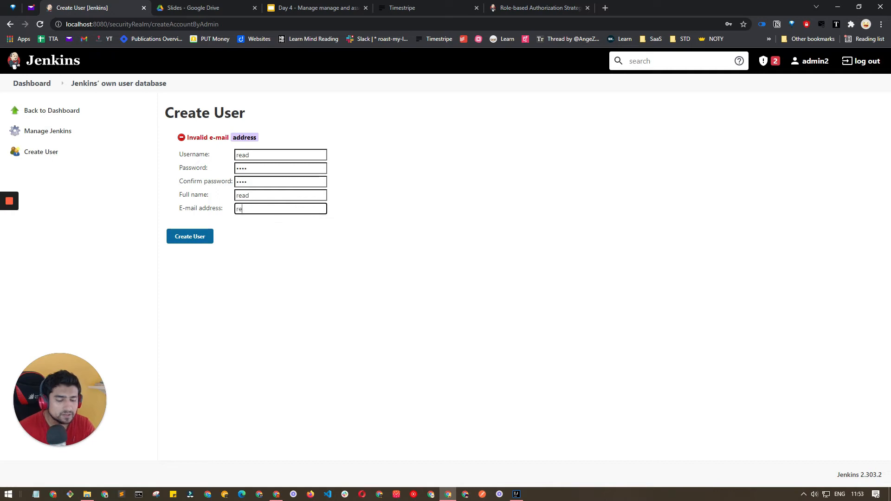
left_click(199, 237)
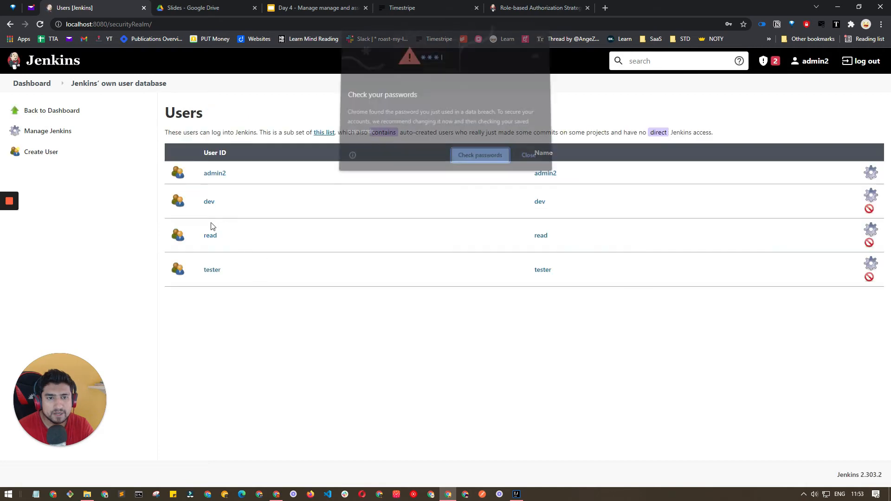
left_click(529, 155)
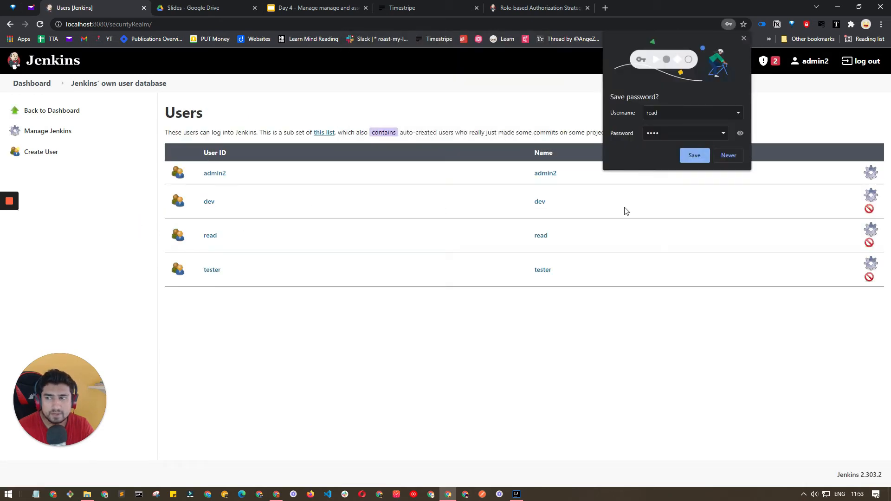
left_click(724, 156)
left_click(873, 196)
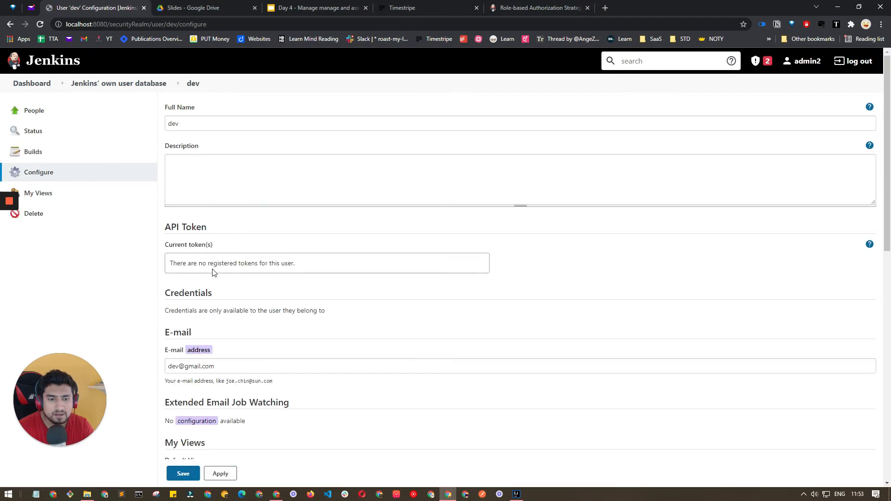
scroll(212, 272, "down", 5)
scroll(221, 249, "up", 5)
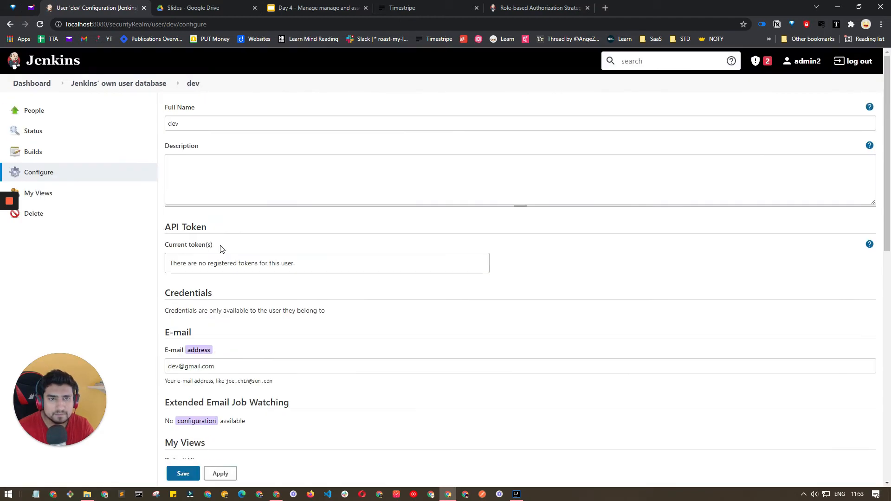
scroll(201, 217, "down", 3)
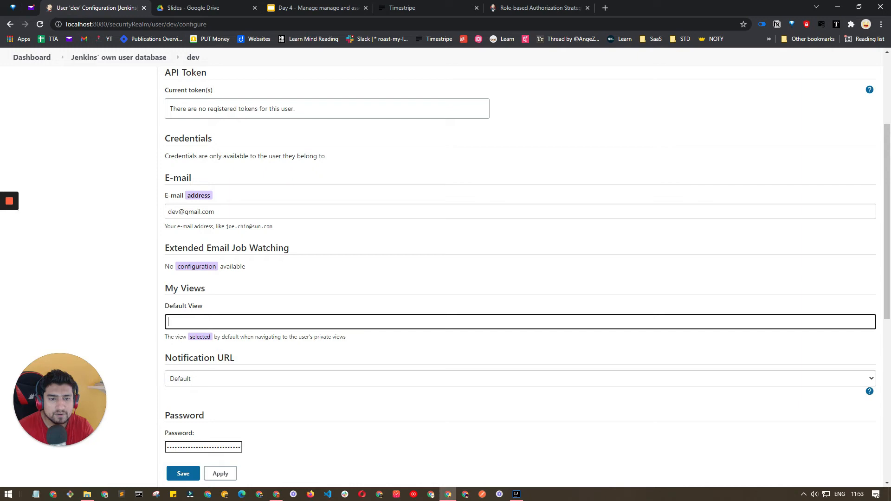
key("ctrl+a")
type("Dev")
left_click(237, 300)
key("Tab")
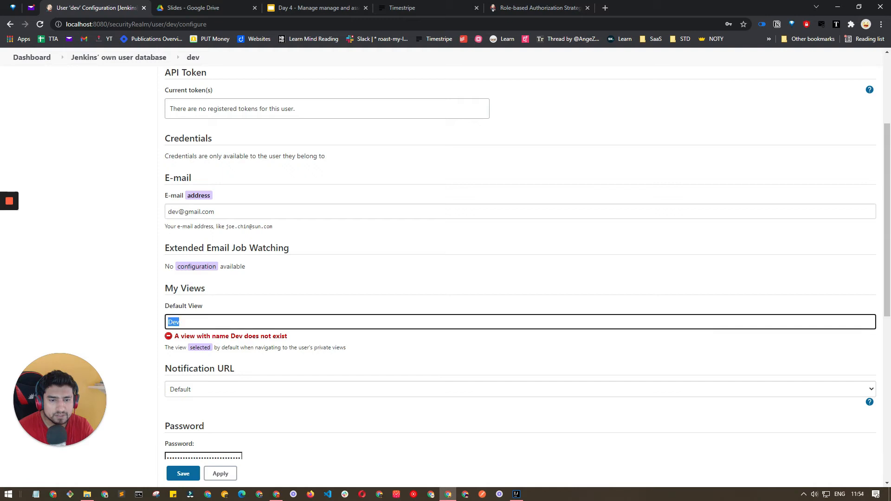
key("BackSpace")
scroll(414, 341, "down", 2)
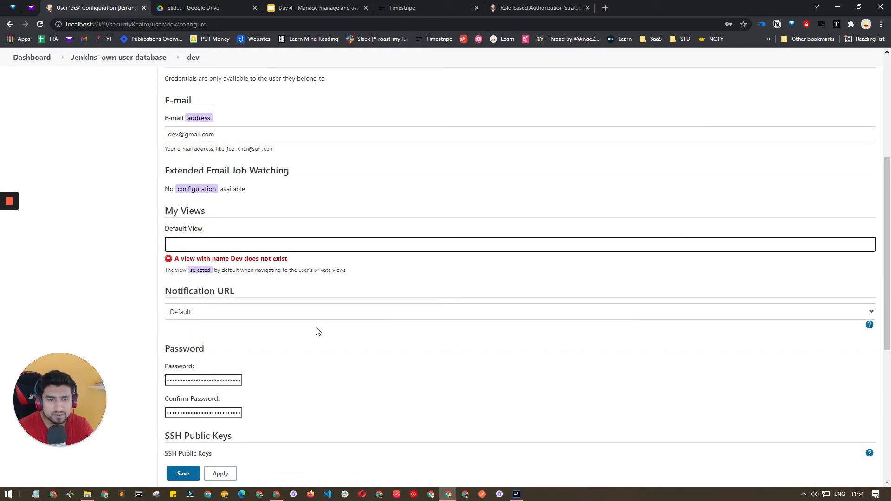
left_click(219, 313)
left_click(222, 244)
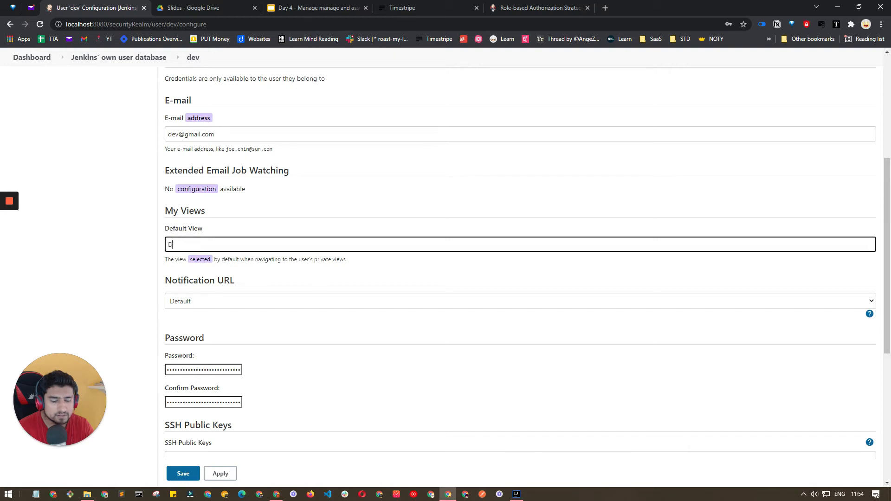
left_click(229, 228)
left_click(230, 244)
key("ctrl+a")
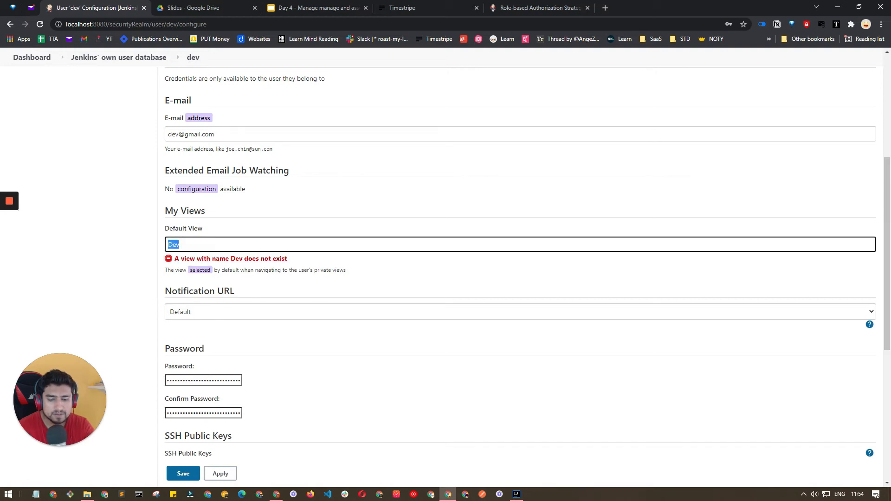
key("BackSpace")
scroll(255, 303, "down", 2)
scroll(255, 305, "down", 5)
scroll(255, 304, "up", 10)
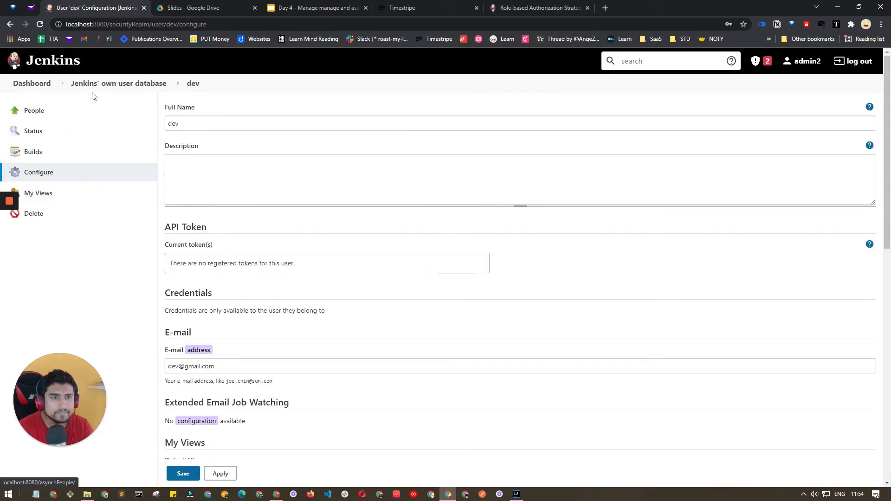
left_click(82, 86)
left_click(480, 83)
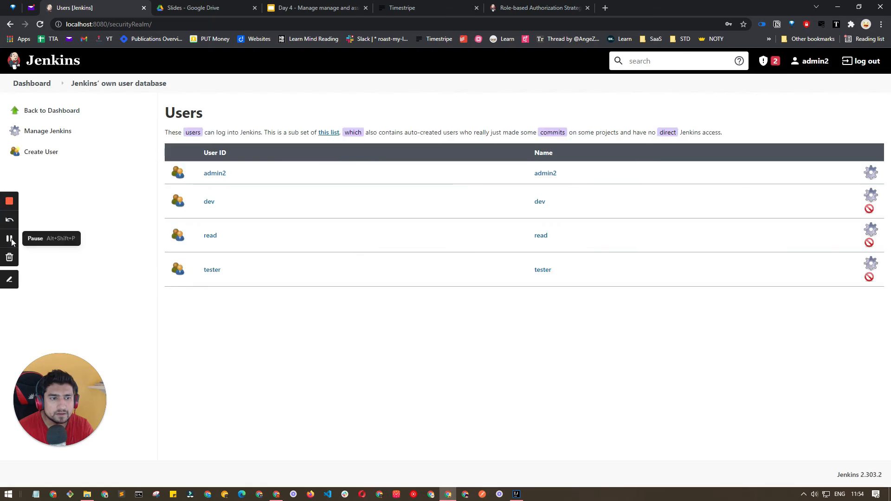
Open Manage Jenkins > Manage and Assign Roles > Manage Roles.
left_click(9, 238)
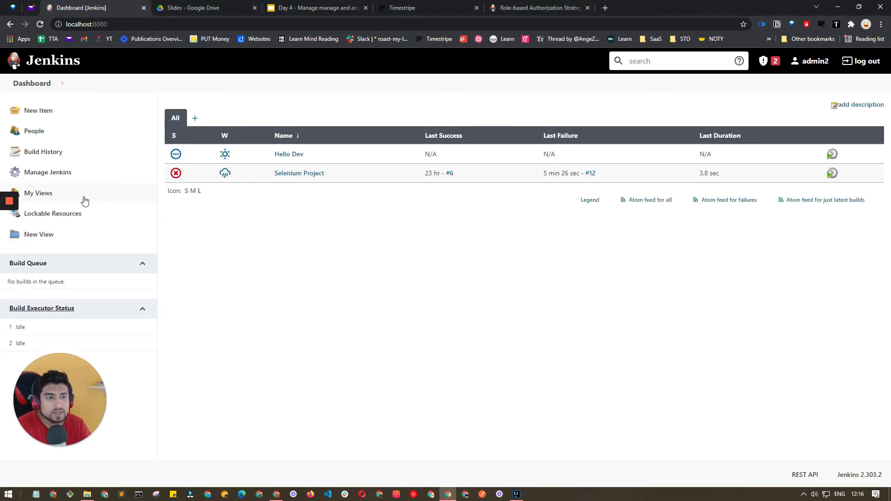
left_click(61, 173)
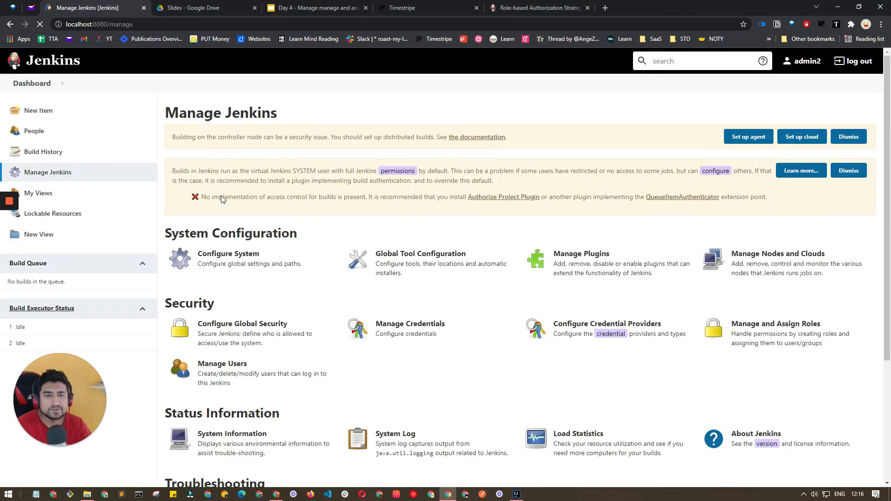
left_click(718, 331)
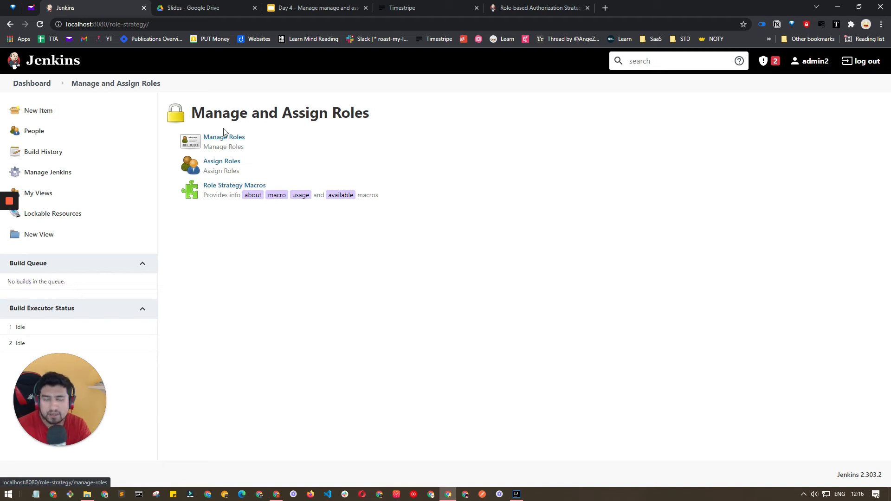
left_click(212, 138)
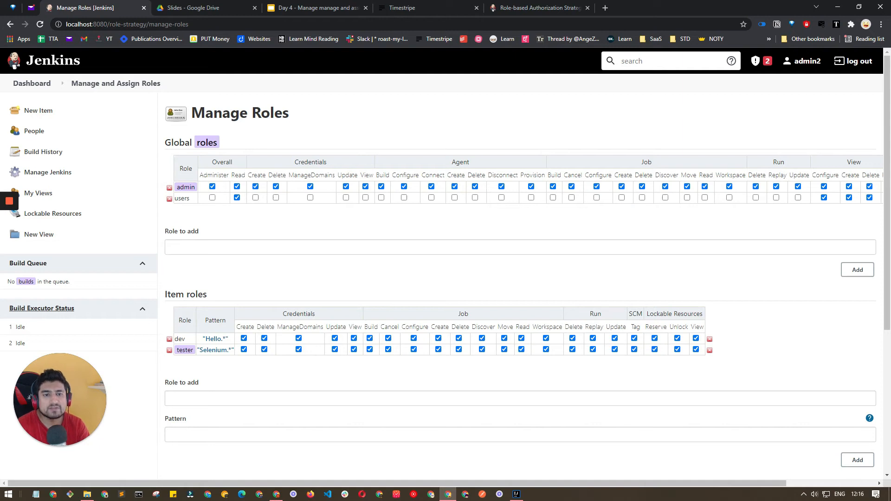
Check the dev item role's Hello.* pattern matches, showing the Hello Dev project.
double_click(182, 198)
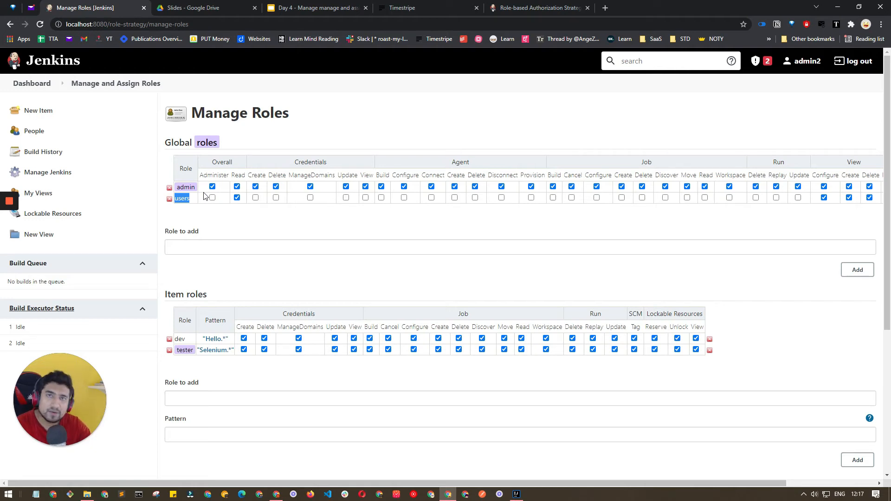
left_click(199, 210)
double_click(182, 189)
left_click(231, 189)
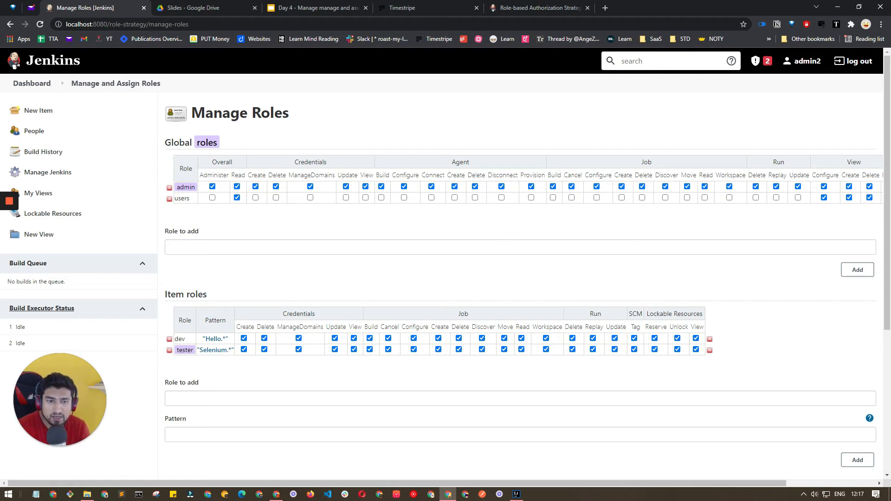
scroll(446, 263, "down", 2)
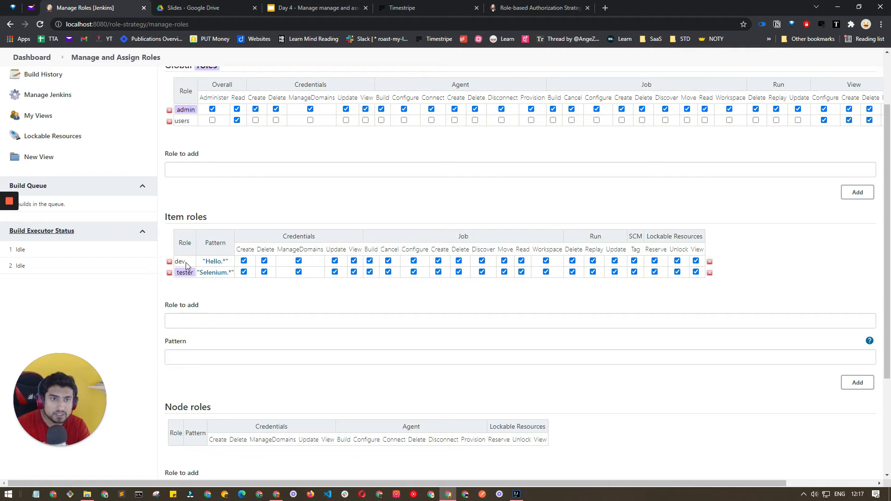
scroll(186, 265, "up", 2)
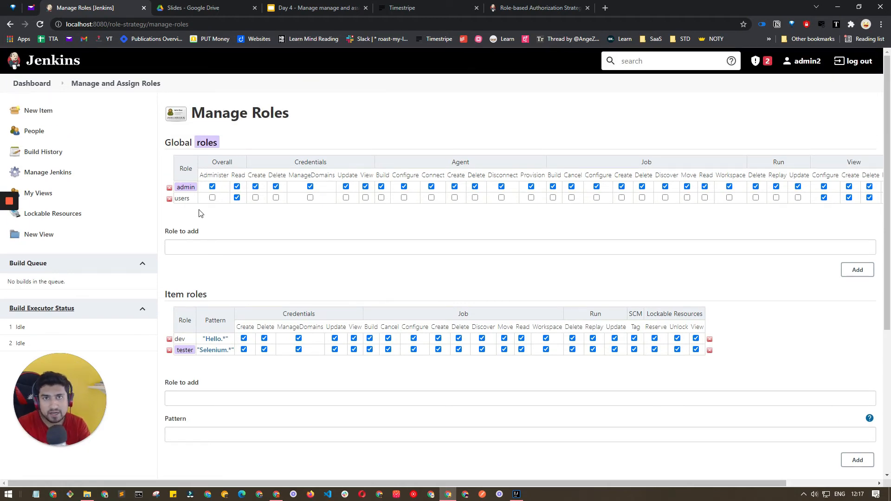
scroll(200, 213, "down", 4)
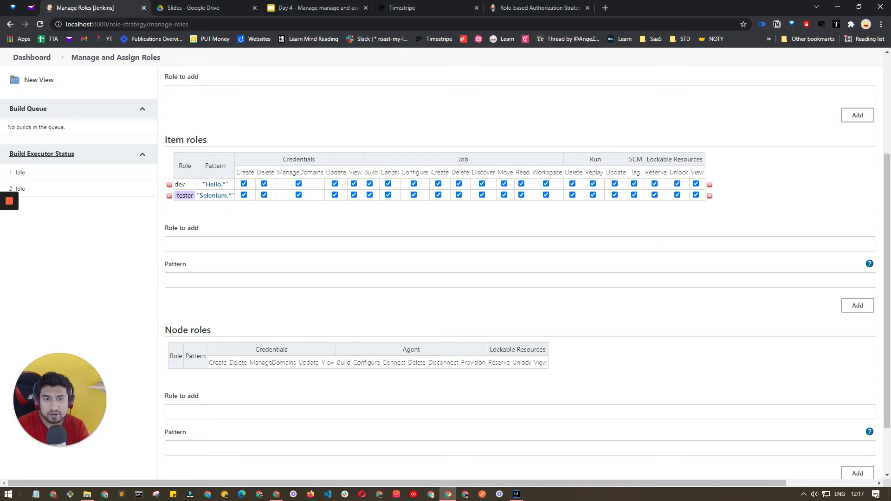
left_click(215, 184)
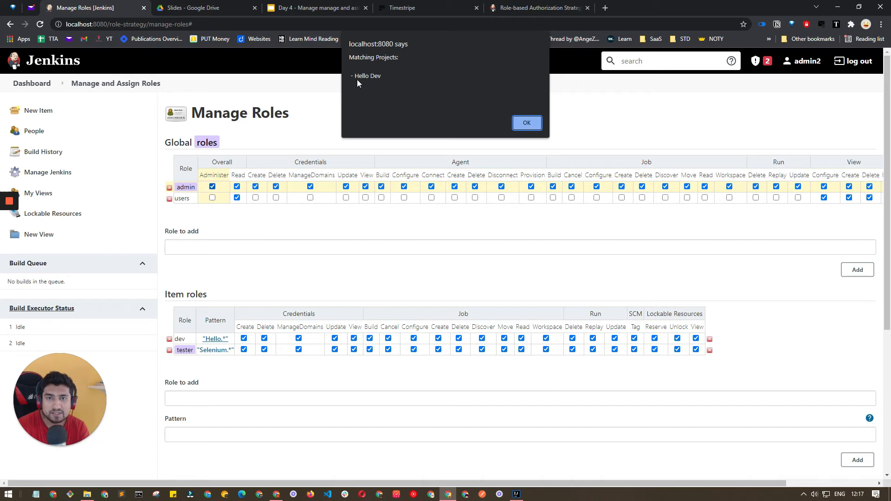
left_click(525, 122)
Add item role read with pattern Hello.* and check which projects it matches.
scroll(314, 318, "down", 2)
left_click(236, 321)
type("red")
key("Tab")
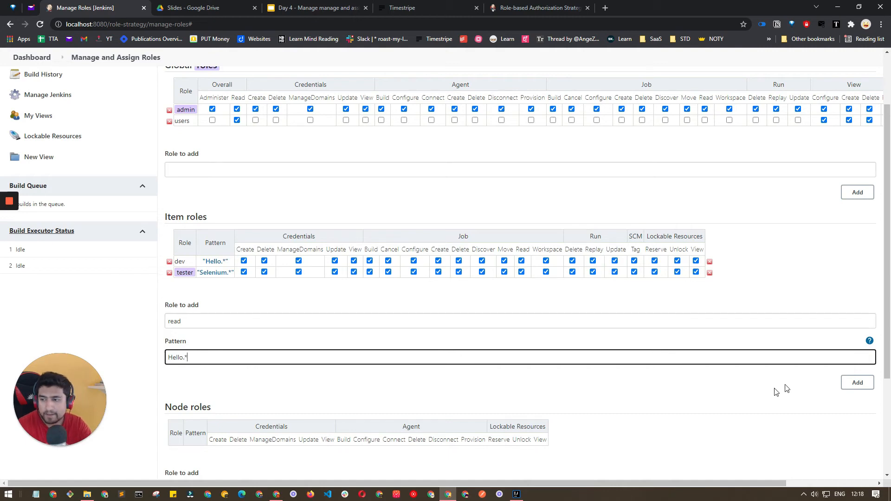
left_click(857, 382)
left_click(214, 284)
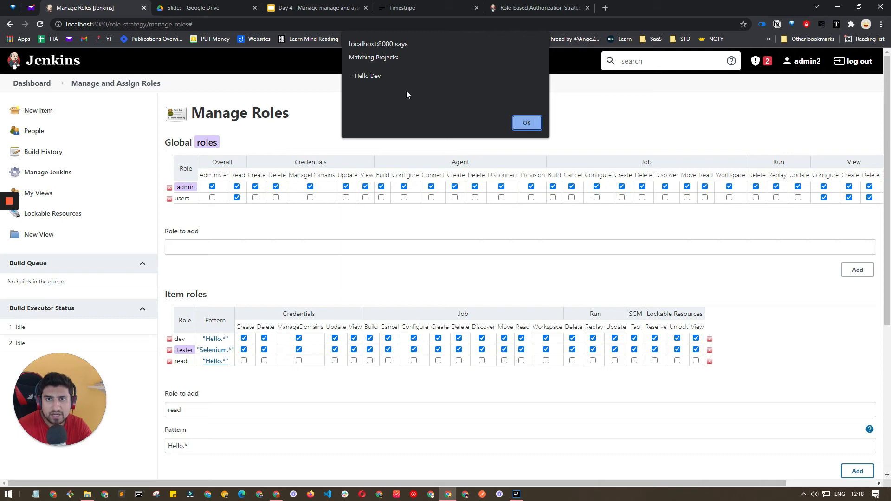
left_click(526, 123)
Grant the read item role Run > Replay, then verify tester's Selenium.* matches Selenium Project.
scroll(225, 384, "down", 2)
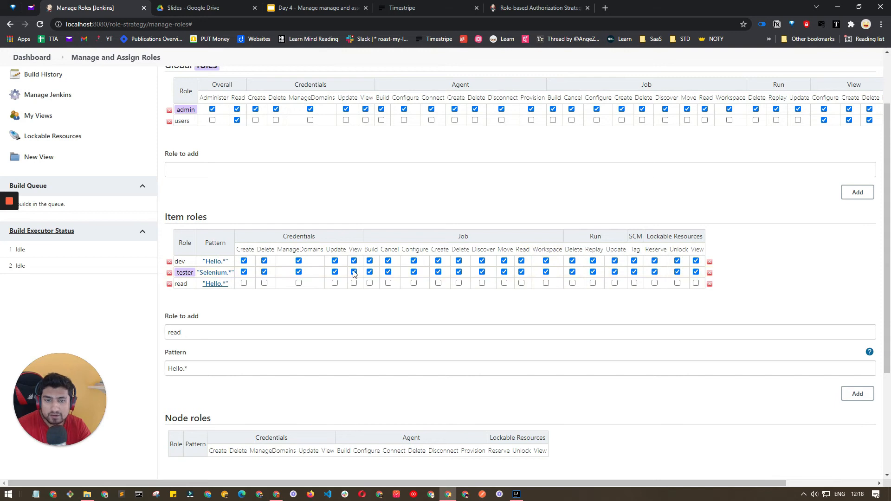
left_click(592, 283)
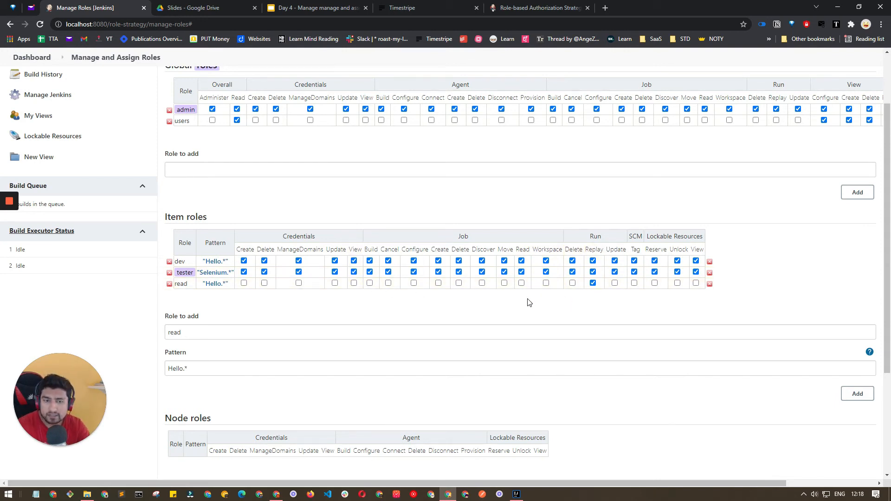
left_click(216, 273)
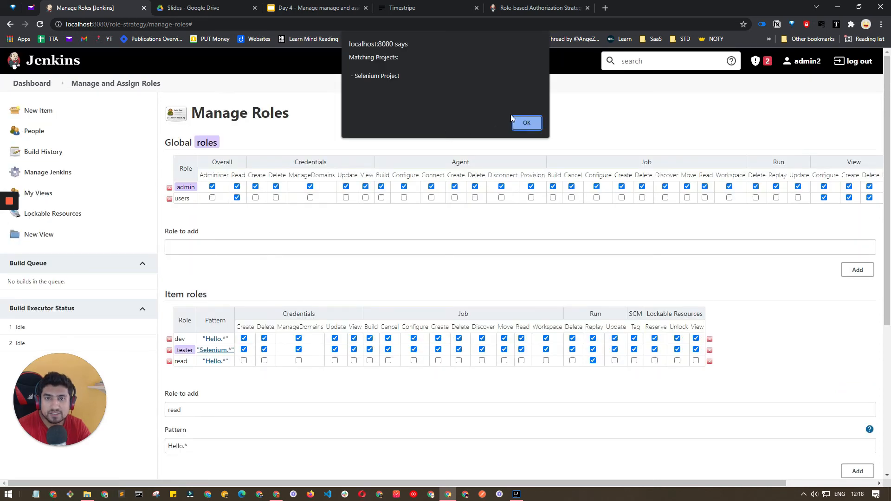
left_click(524, 132)
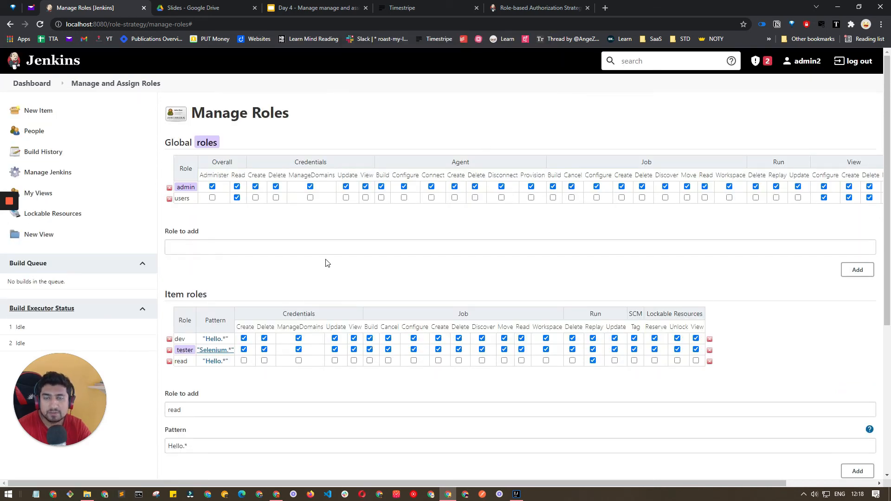
scroll(314, 260, "down", 2)
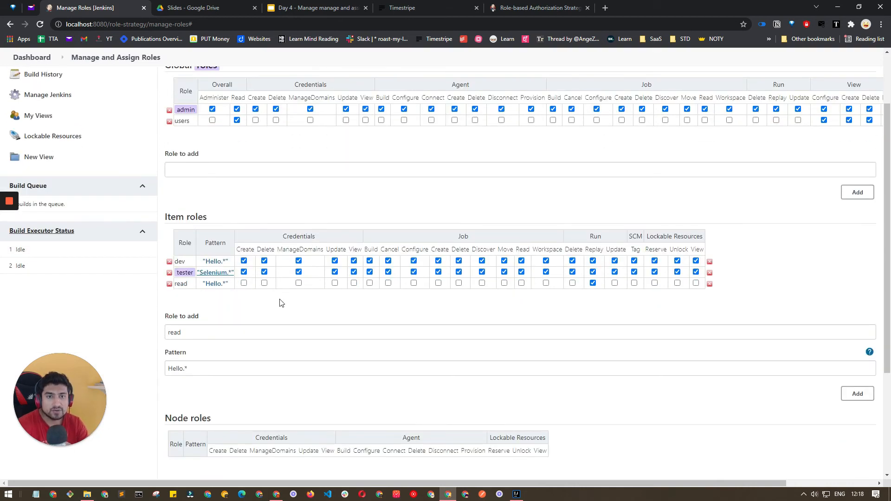
scroll(276, 302, "up", 2)
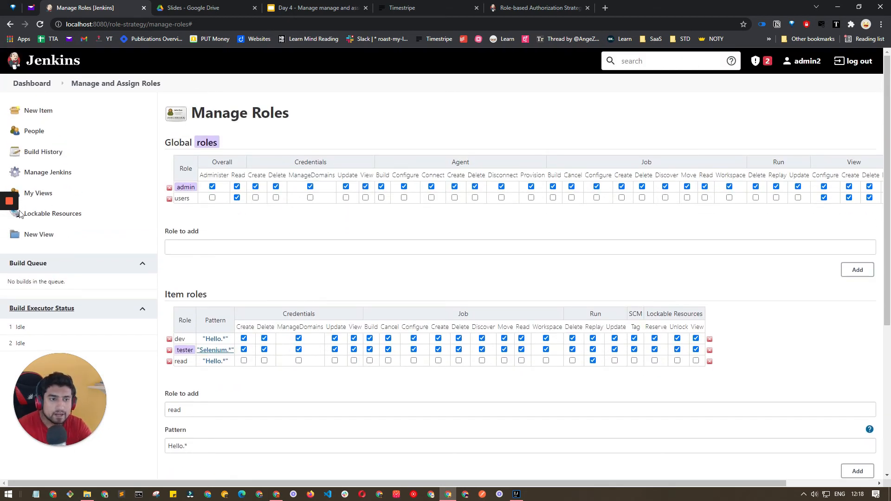
Open the role settings and drag across the dev, tester and read item role entries.
mouse_move(10, 262)
left_click(10, 279)
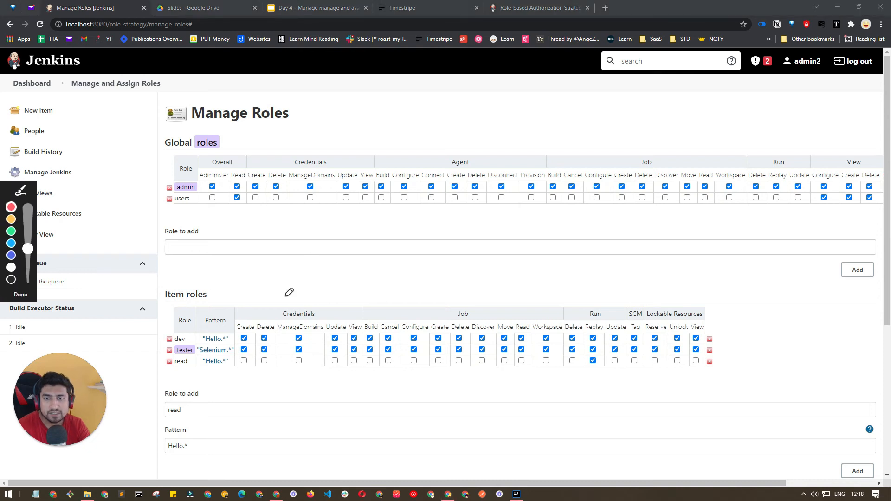
mouse_move(404, 110)
left_mouse_down()
mouse_move(391, 131)
mouse_move(409, 111)
left_mouse_up()
mouse_move(542, 111)
left_mouse_down()
mouse_move(531, 111)
mouse_move(544, 112)
mouse_move(532, 181)
mouse_move(543, 172)
left_mouse_up()
mouse_move(522, 206)
left_mouse_down()
mouse_move(529, 230)
mouse_move(539, 208)
mouse_move(553, 231)
mouse_move(542, 200)
left_mouse_up()
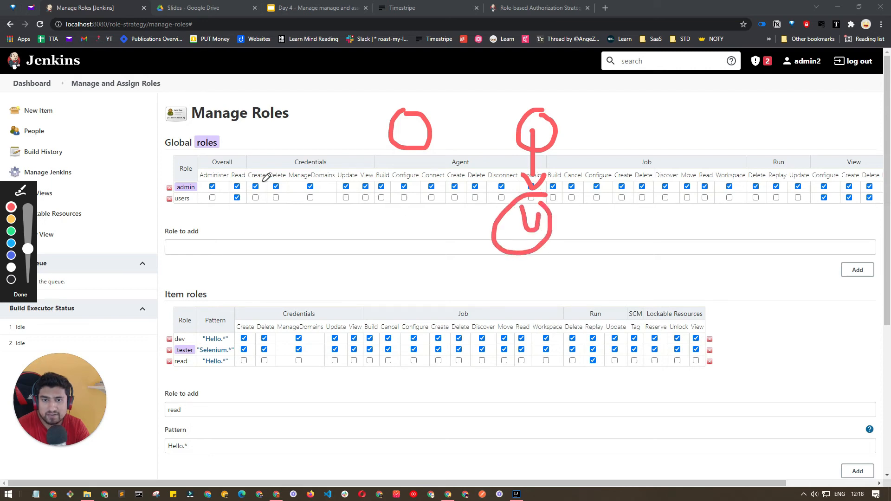
left_click_drag(234, 201, 268, 195)
left_click_drag(558, 208, 589, 208)
left_click_drag(824, 194, 844, 206)
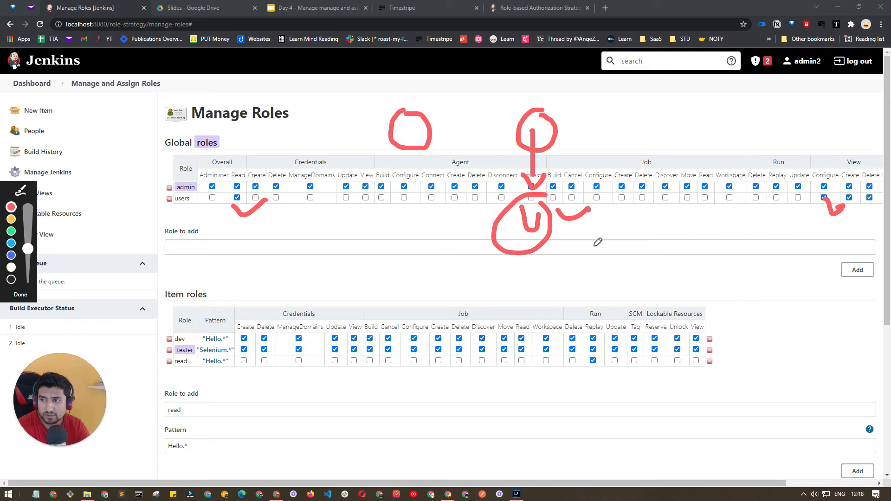
left_click_drag(560, 222, 606, 222)
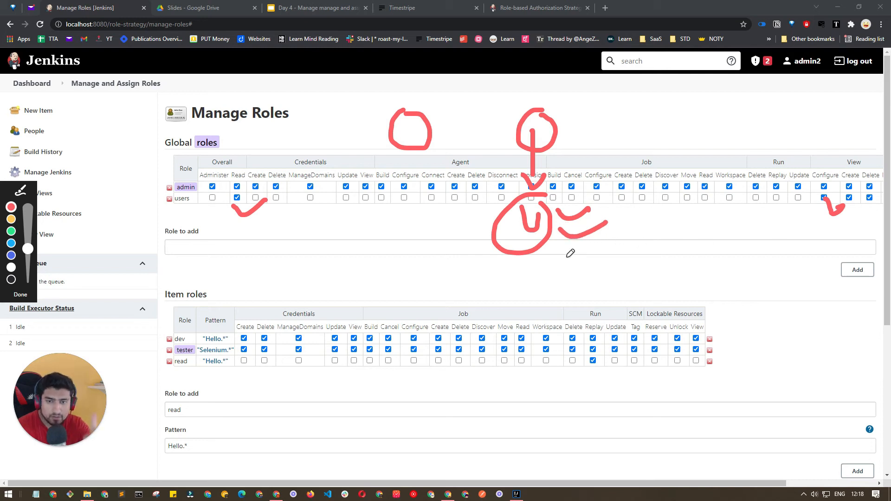
mouse_move(197, 305)
left_mouse_down()
mouse_move(227, 331)
mouse_move(242, 371)
left_mouse_up()
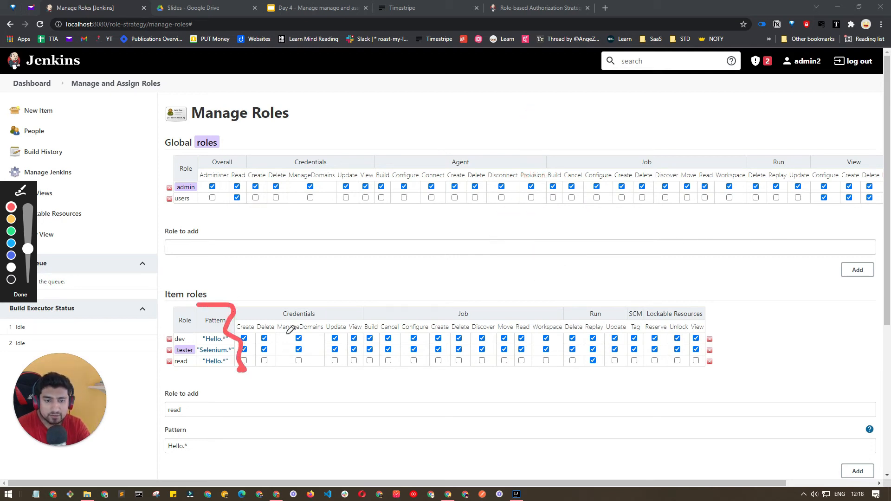
mouse_move(474, 194)
left_mouse_down()
mouse_move(476, 207)
mouse_move(425, 227)
mouse_move(405, 266)
left_mouse_up()
left_click_drag(505, 205, 545, 228)
left_click_drag(559, 240, 566, 272)
left_click_drag(550, 244, 562, 240)
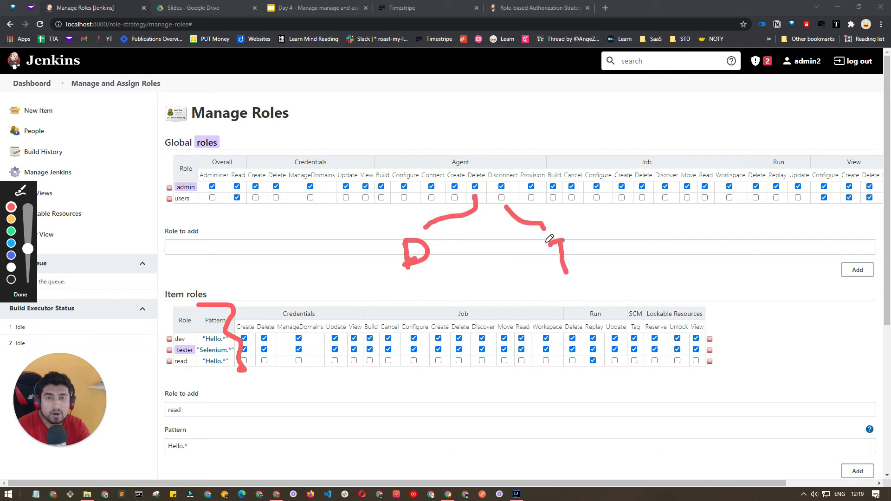
Drag across the role permission columns, then go back to the Manage Jenkins overview.
double_click(718, 98)
mouse_move(718, 97)
left_mouse_down()
mouse_move(718, 125)
mouse_move(726, 121)
left_mouse_up()
mouse_move(714, 152)
left_mouse_down()
mouse_move(714, 177)
mouse_move(723, 149)
left_mouse_up()
mouse_move(714, 200)
left_mouse_down()
mouse_move(716, 227)
mouse_move(742, 226)
left_mouse_up()
left_click_drag(751, 108, 770, 106)
mouse_move(786, 96)
left_mouse_down()
mouse_move(788, 108)
mouse_move(797, 96)
left_mouse_up()
left_click_drag(804, 99, 810, 123)
mouse_move(770, 155)
left_mouse_down()
mouse_move(801, 162)
mouse_move(820, 138)
left_mouse_up()
mouse_move(787, 208)
left_mouse_down()
mouse_move(831, 189)
mouse_move(835, 214)
left_mouse_up()
mouse_move(821, 97)
left_mouse_down()
mouse_move(181, 335)
mouse_move(203, 338)
left_mouse_up()
mouse_move(828, 150)
left_mouse_down()
mouse_move(440, 289)
mouse_move(207, 349)
left_mouse_up()
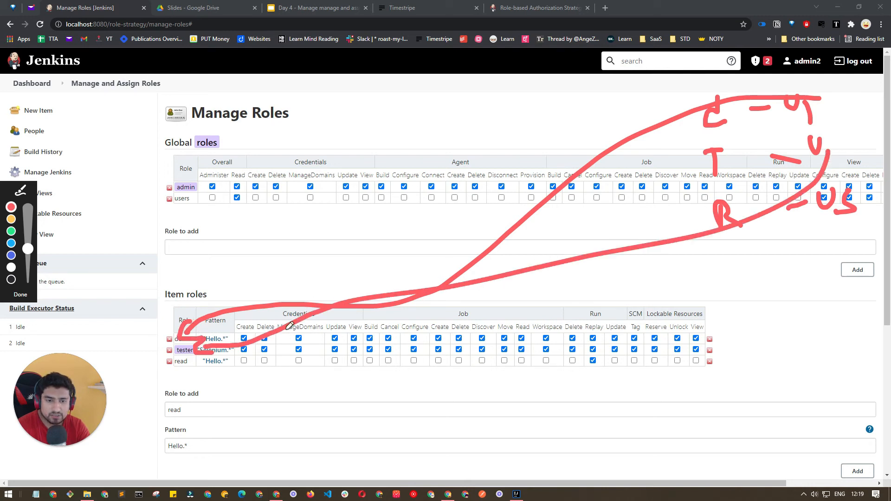
mouse_move(815, 219)
left_mouse_down()
mouse_move(480, 334)
mouse_move(205, 371)
left_mouse_up()
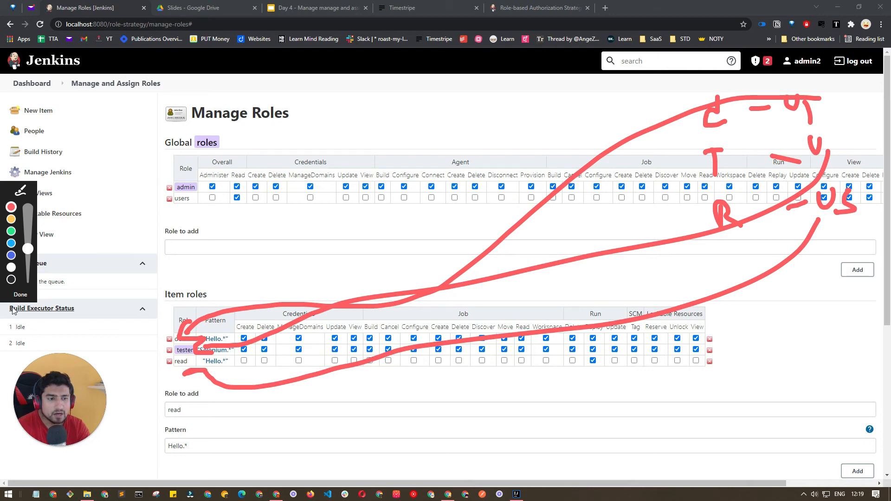
left_click(19, 295)
left_click(51, 172)
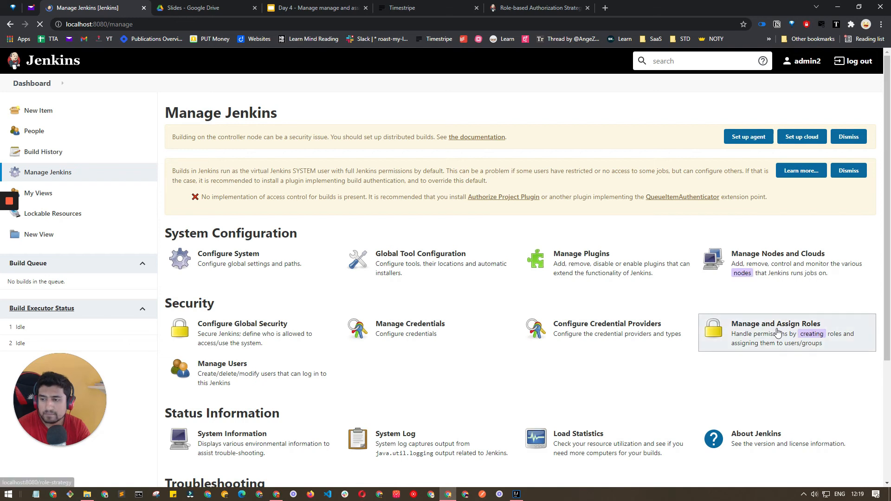
Go to Manage and Assign Roles > Assign Roles and give dev the users global role.
left_click(778, 334)
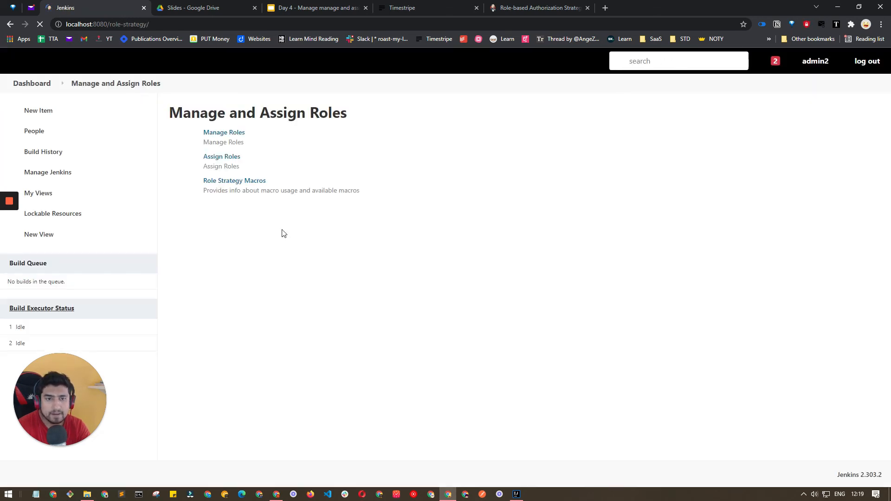
left_click(232, 170)
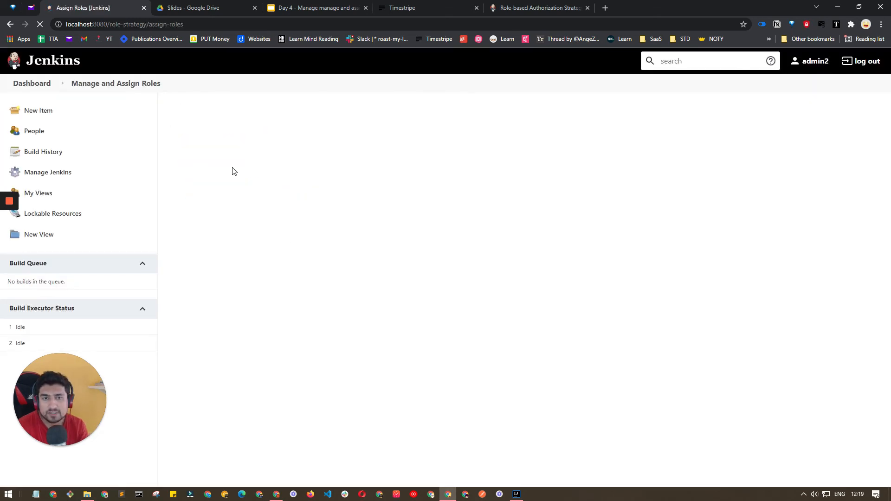
left_click(222, 257)
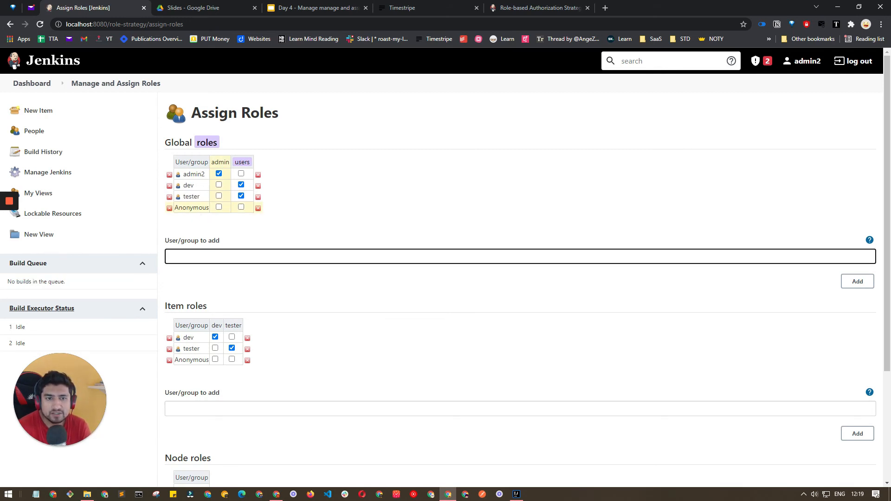
double_click(188, 185)
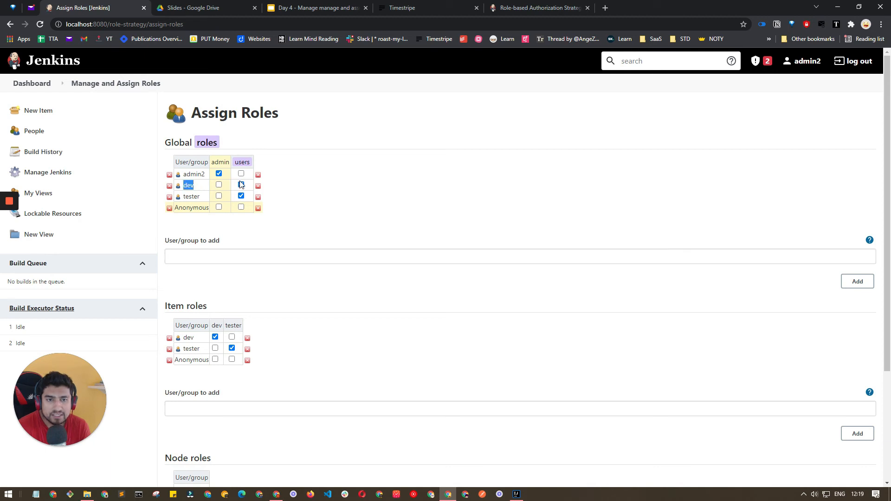
left_click(240, 184)
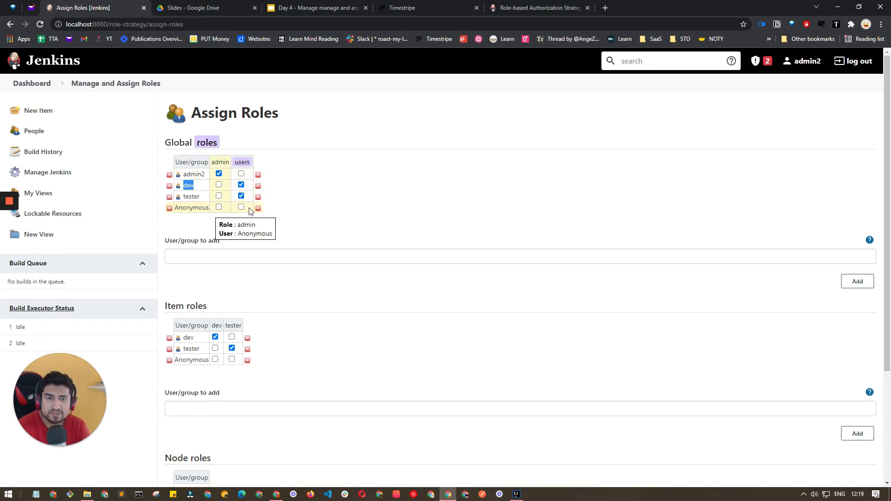
Add read under Item roles with both tester and dev ticked, and save.
scroll(280, 209, "down", 1)
scroll(280, 210, "down", 2)
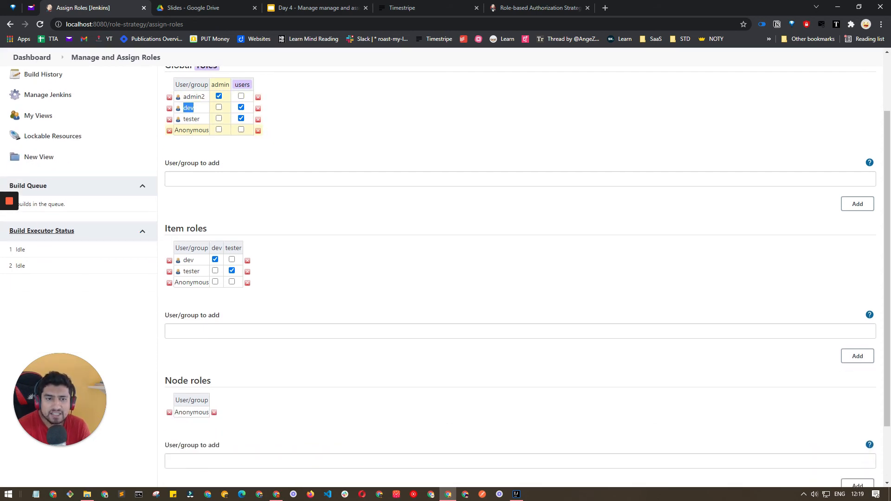
triple_click(196, 228)
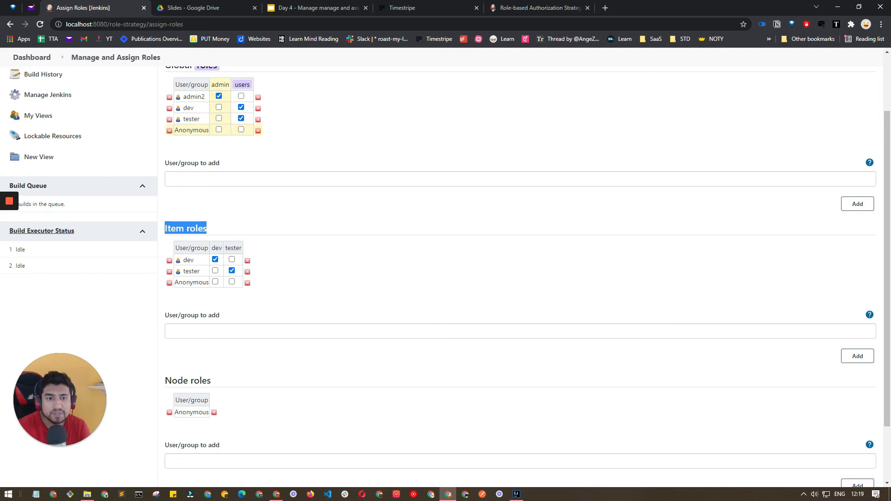
double_click(196, 263)
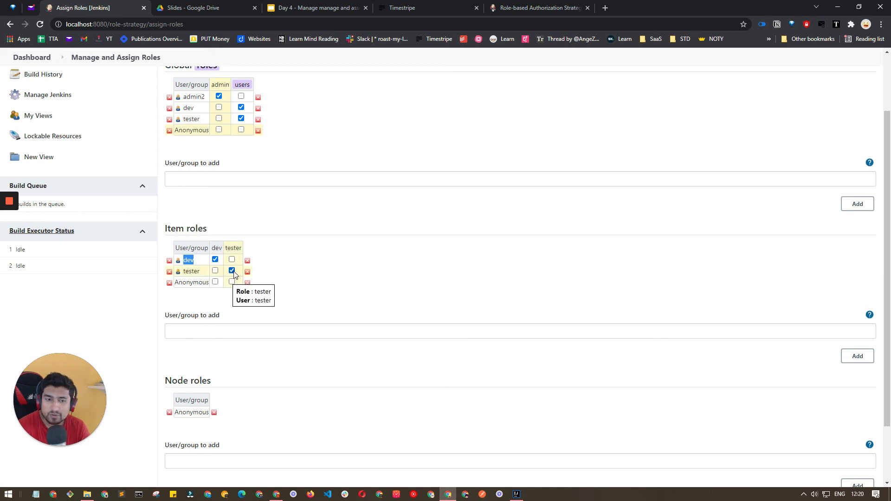
left_click(207, 332)
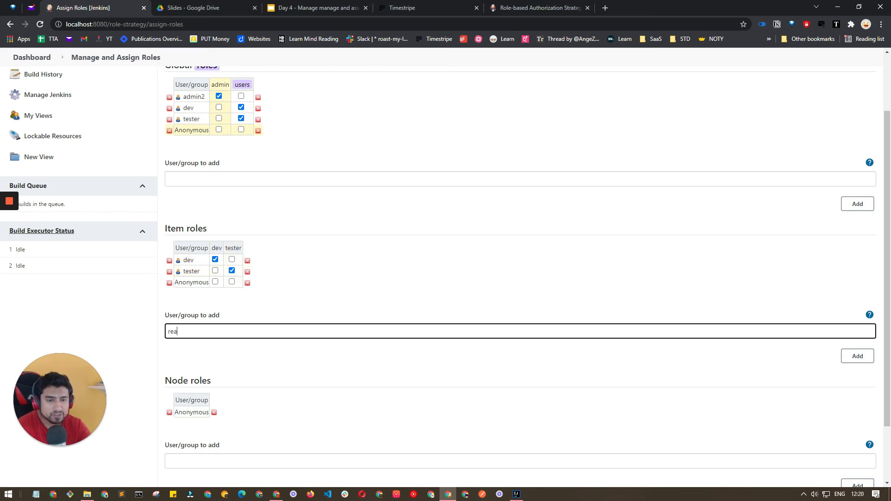
left_click(857, 356)
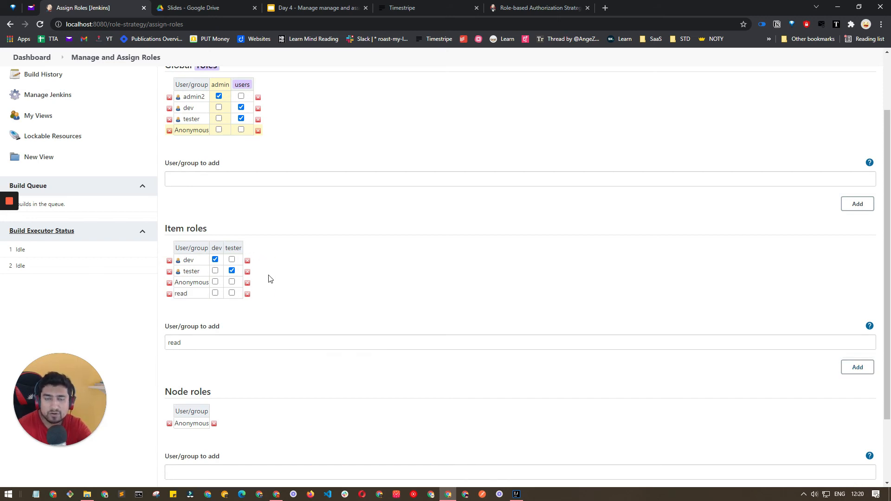
scroll(272, 278, "down", 2)
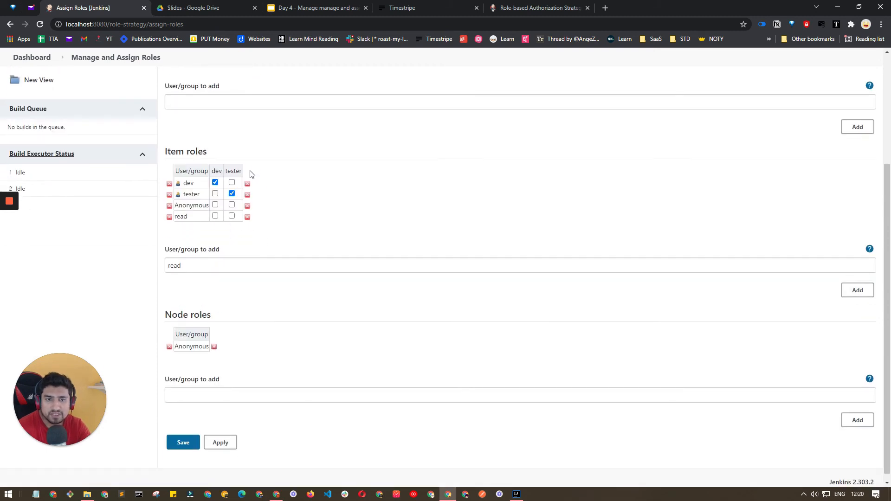
left_click(231, 216)
left_click(214, 216)
left_click(184, 440)
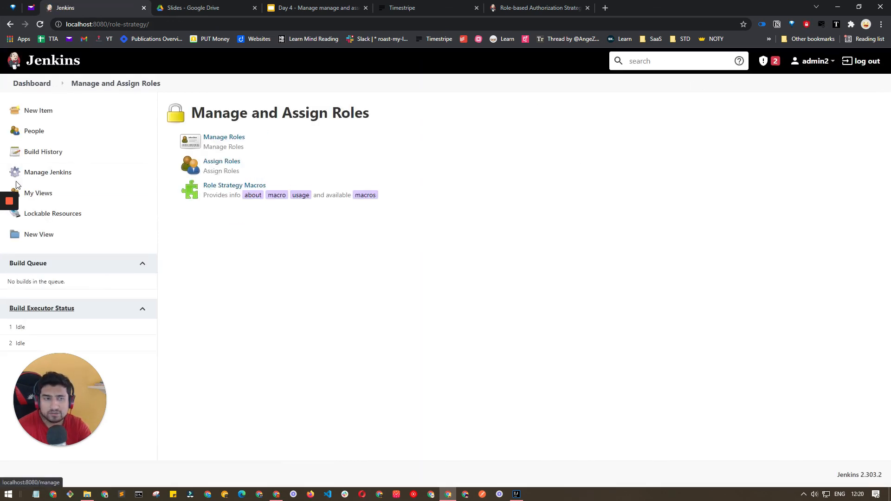
Log out of admin, sign in as dev, and build the Hello Dev project.
left_click(38, 85)
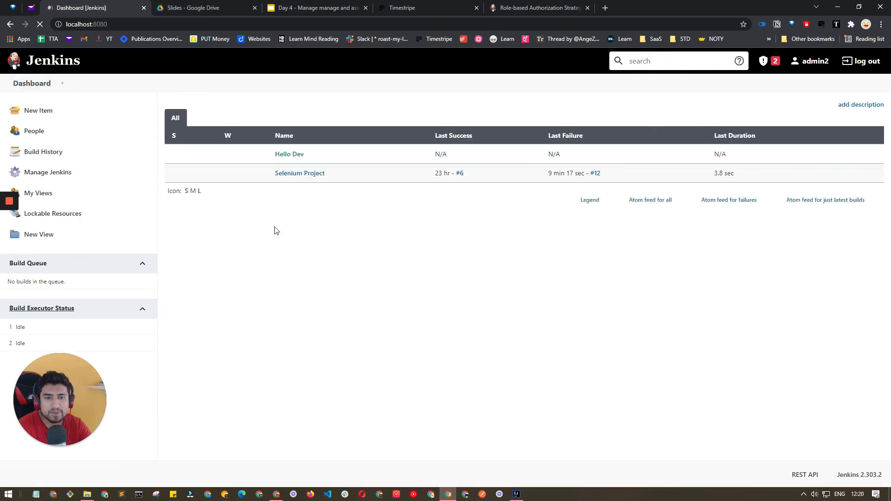
left_click(874, 62)
type("d")
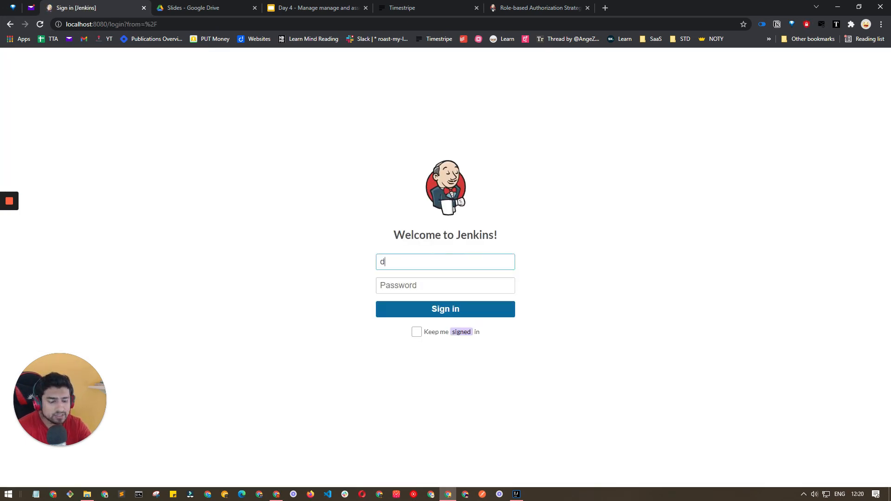
type("ev")
key("Tab")
type("dev")
left_click(381, 315)
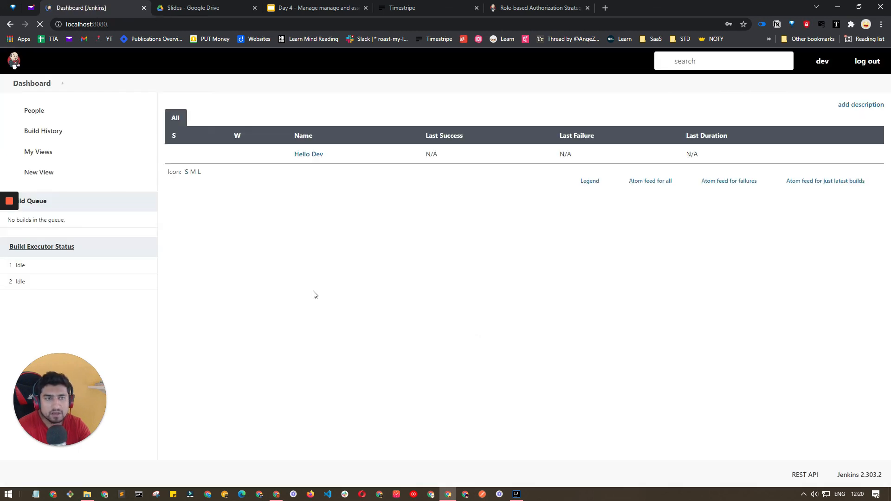
left_click(301, 157)
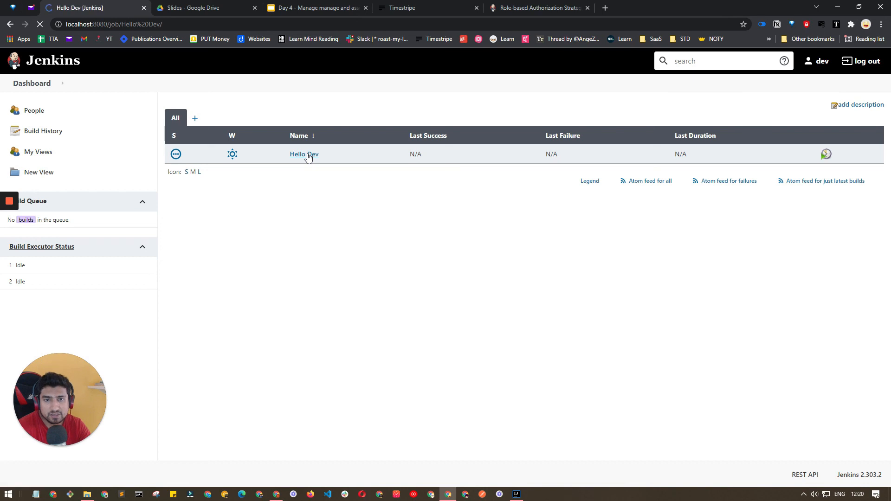
left_click(63, 195)
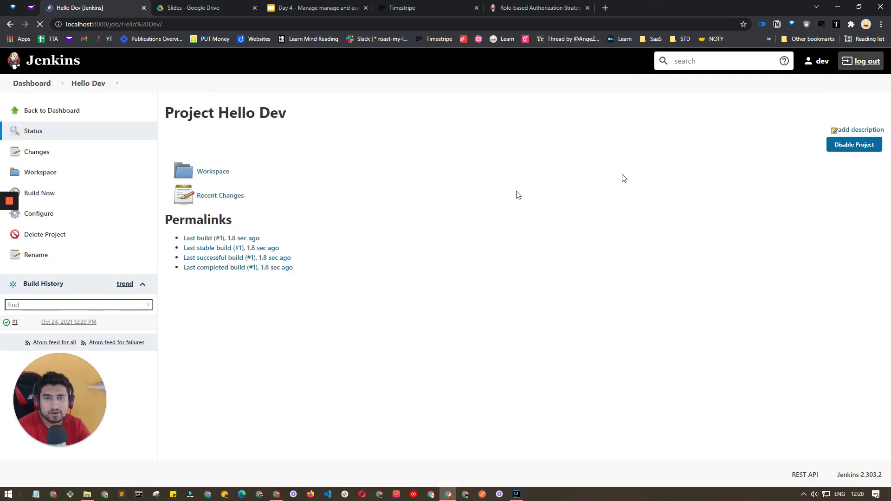
Enter the tester username on the sign-in page, then go back to fix the typo.
type("tesdter")
key("Tab")
left_click(392, 262)
Correct the username to tester, enter the password, and sign in as tester.
key("Delete")
key("Tab")
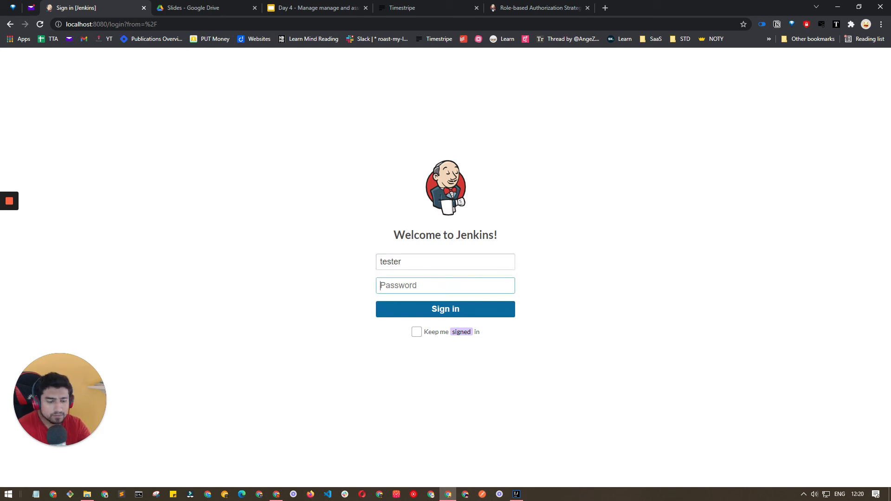
type("tes")
key("ctrl+a")
type("tester")
left_click(404, 312)
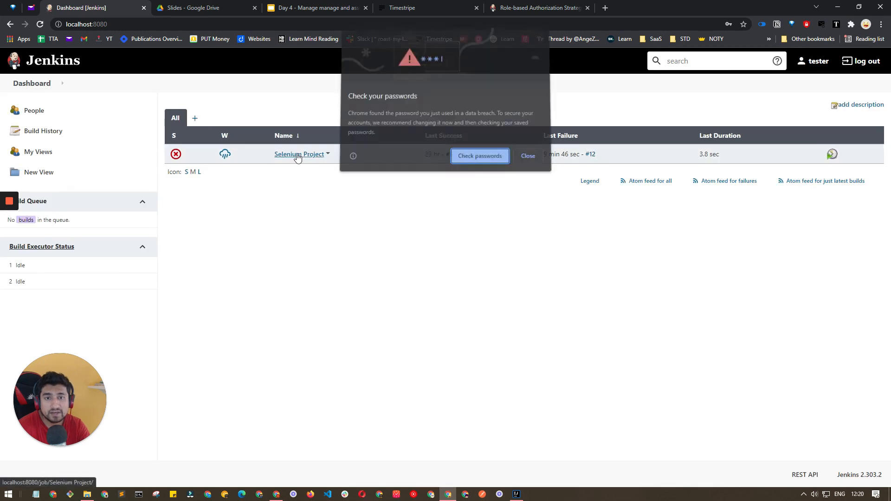
Dismiss Chrome's password breach warnings and save-password offers.
left_click(519, 158)
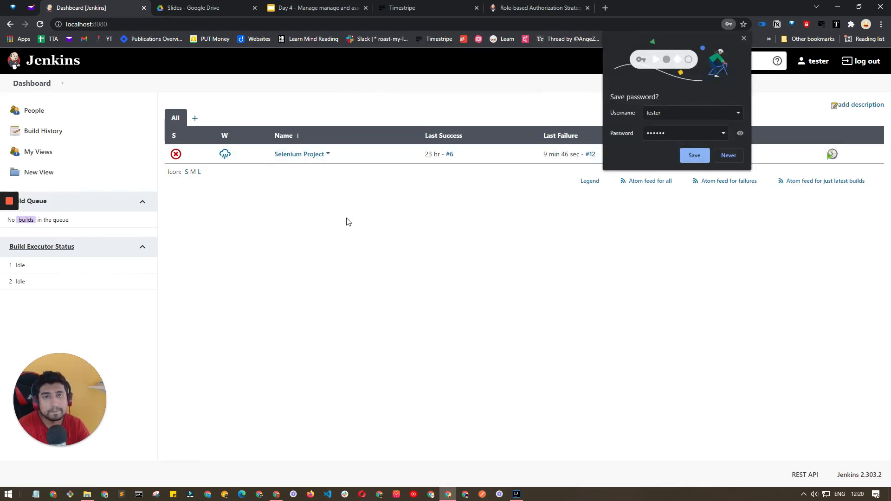
left_click(721, 160)
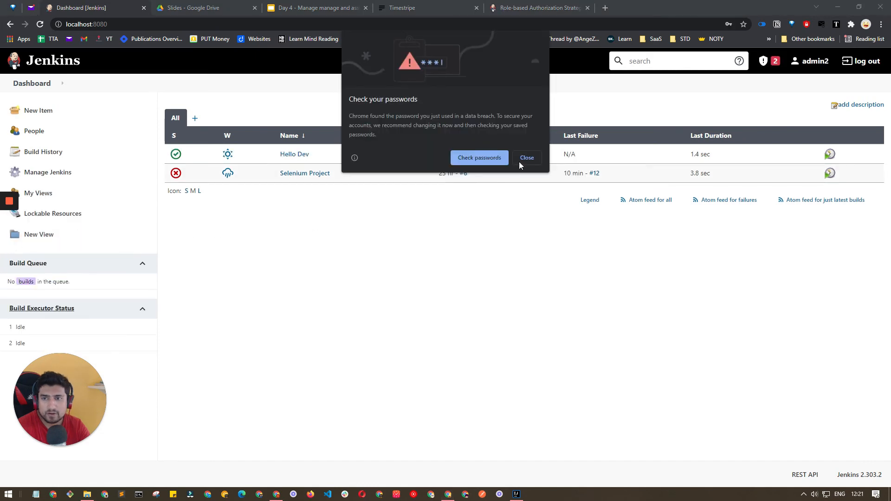
left_click(524, 158)
left_click(726, 156)
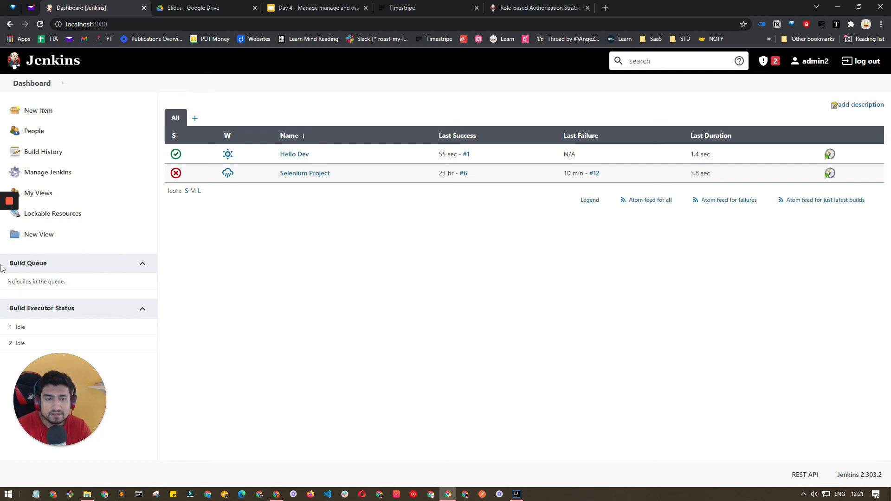
mouse_move(3, 209)
left_click(10, 279)
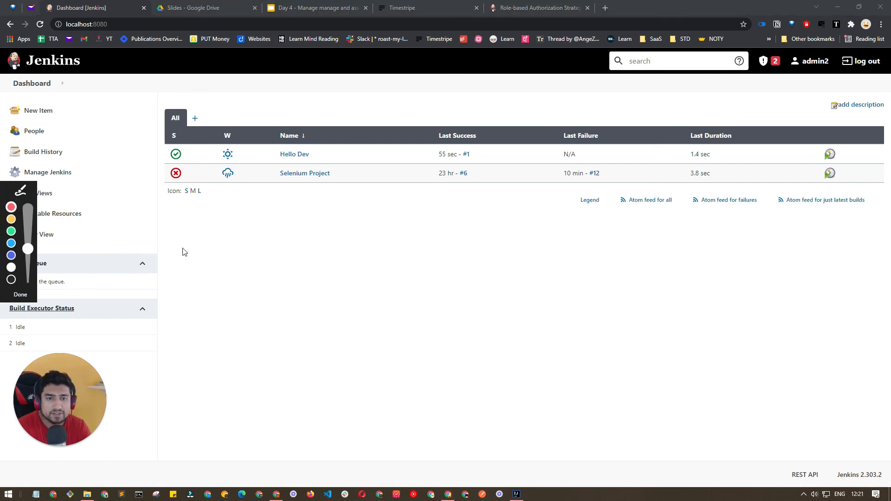
left_click_drag(31, 268, 29, 261)
left_click(11, 219)
mouse_move(398, 225)
left_mouse_down()
mouse_move(400, 175)
mouse_move(423, 222)
mouse_move(440, 201)
left_mouse_up()
left_click_drag(552, 172, 583, 182)
left_click_drag(431, 177, 471, 157)
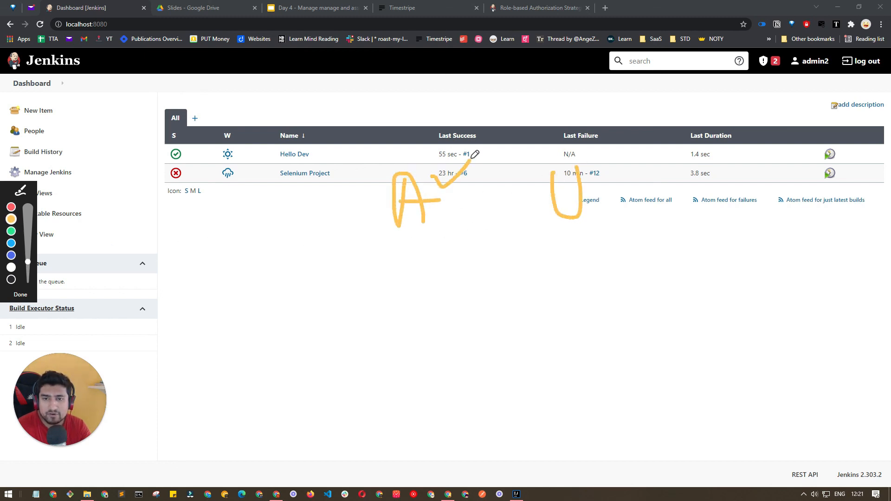
left_click_drag(575, 166, 647, 188)
mouse_move(660, 148)
left_mouse_down()
mouse_move(667, 182)
mouse_move(684, 180)
left_mouse_up()
mouse_move(643, 229)
left_mouse_down()
mouse_move(691, 218)
mouse_move(668, 208)
mouse_move(691, 222)
mouse_move(686, 162)
left_mouse_up()
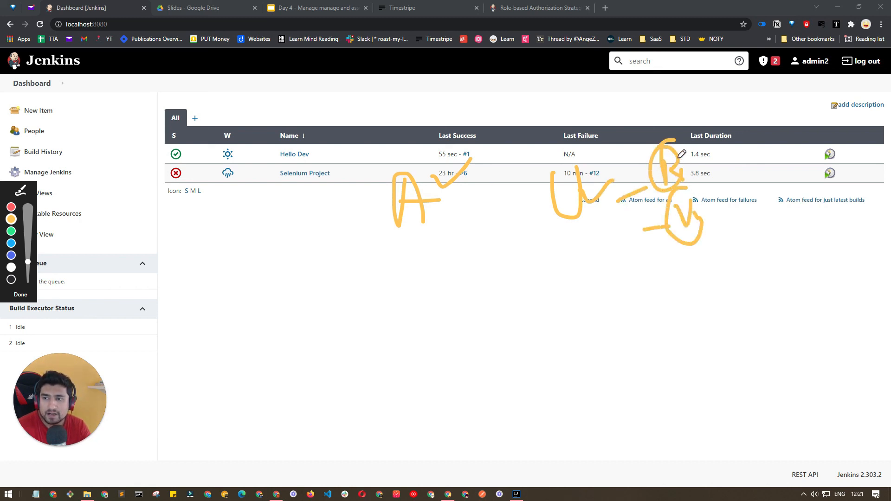
mouse_move(397, 309)
left_mouse_down()
mouse_move(408, 322)
mouse_move(427, 322)
mouse_move(403, 338)
left_mouse_up()
mouse_move(550, 297)
left_mouse_down()
mouse_move(558, 326)
mouse_move(566, 294)
left_mouse_up()
mouse_move(434, 340)
left_mouse_down()
mouse_move(458, 363)
mouse_move(559, 343)
left_mouse_up()
left_click_drag(745, 282, 751, 318)
left_click_drag(831, 262, 838, 285)
mouse_move(754, 299)
left_mouse_down()
mouse_move(483, 252)
mouse_move(445, 280)
mouse_move(452, 301)
left_mouse_up()
mouse_move(830, 281)
left_mouse_down()
mouse_move(611, 378)
mouse_move(570, 342)
mouse_move(597, 330)
left_mouse_up()
mouse_move(754, 282)
left_mouse_down()
mouse_move(732, 326)
mouse_move(752, 262)
mouse_move(742, 267)
left_mouse_up()
mouse_move(735, 306)
left_mouse_down()
mouse_move(719, 281)
mouse_move(433, 295)
left_mouse_up()
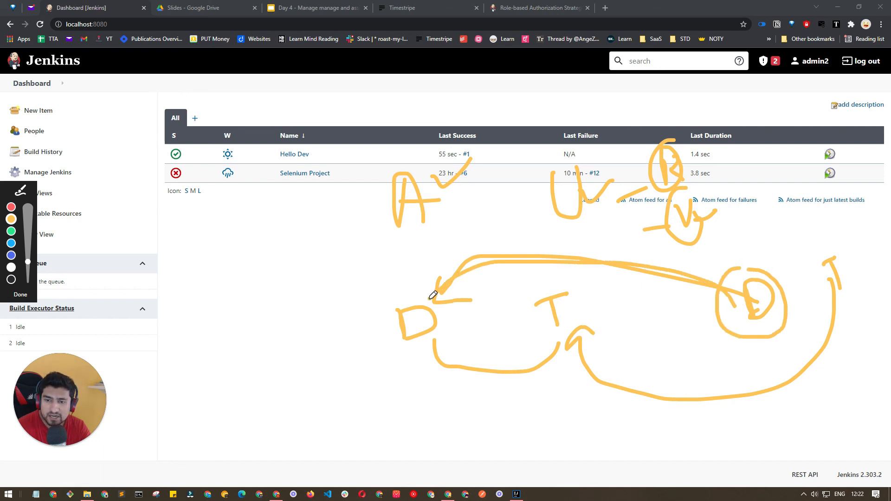
mouse_move(400, 324)
left_mouse_down()
mouse_move(308, 293)
mouse_move(271, 160)
mouse_move(320, 154)
mouse_move(273, 144)
mouse_move(300, 170)
mouse_move(318, 151)
left_mouse_up()
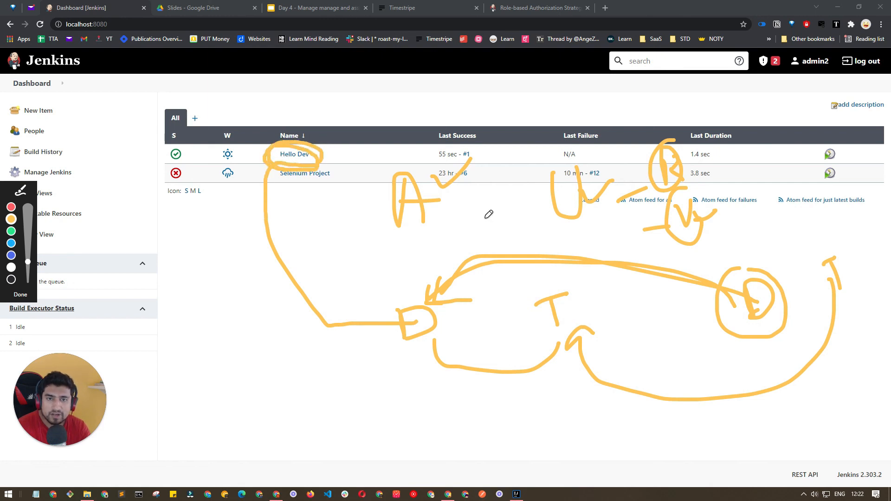
mouse_move(829, 244)
left_mouse_down()
mouse_move(821, 298)
mouse_move(841, 245)
mouse_move(818, 330)
mouse_move(304, 370)
mouse_move(294, 185)
mouse_move(307, 177)
left_mouse_up()
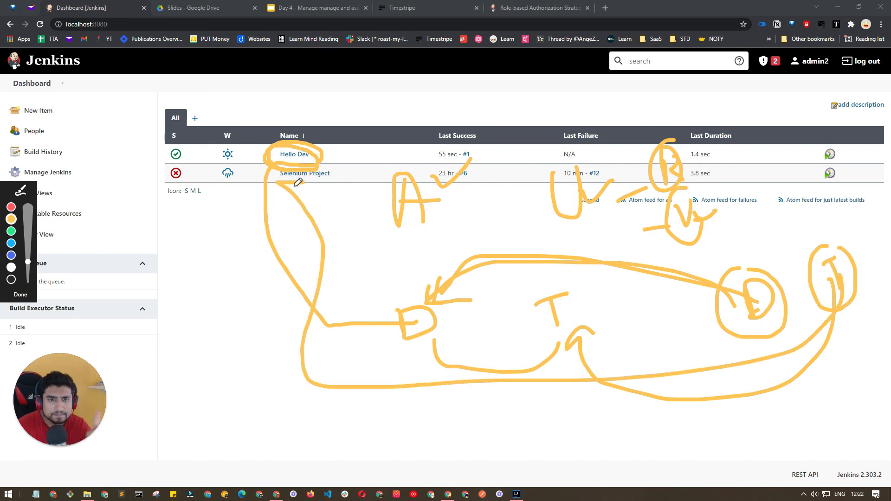
double_click(295, 186)
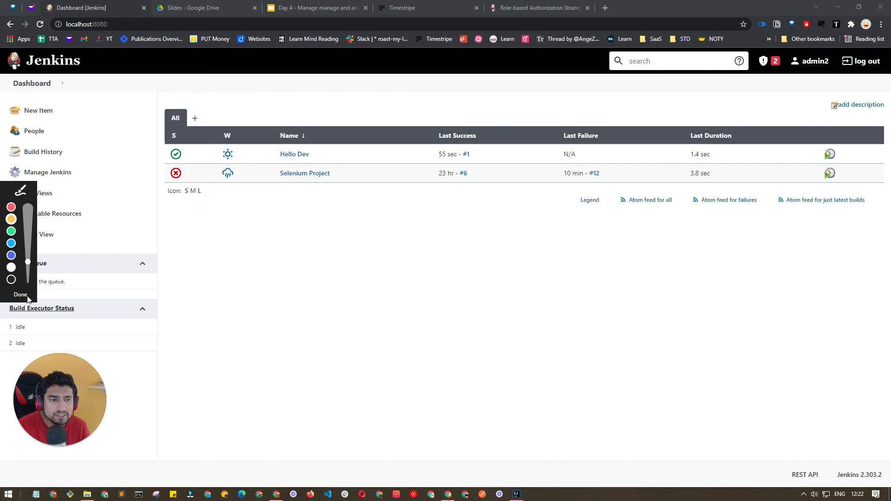